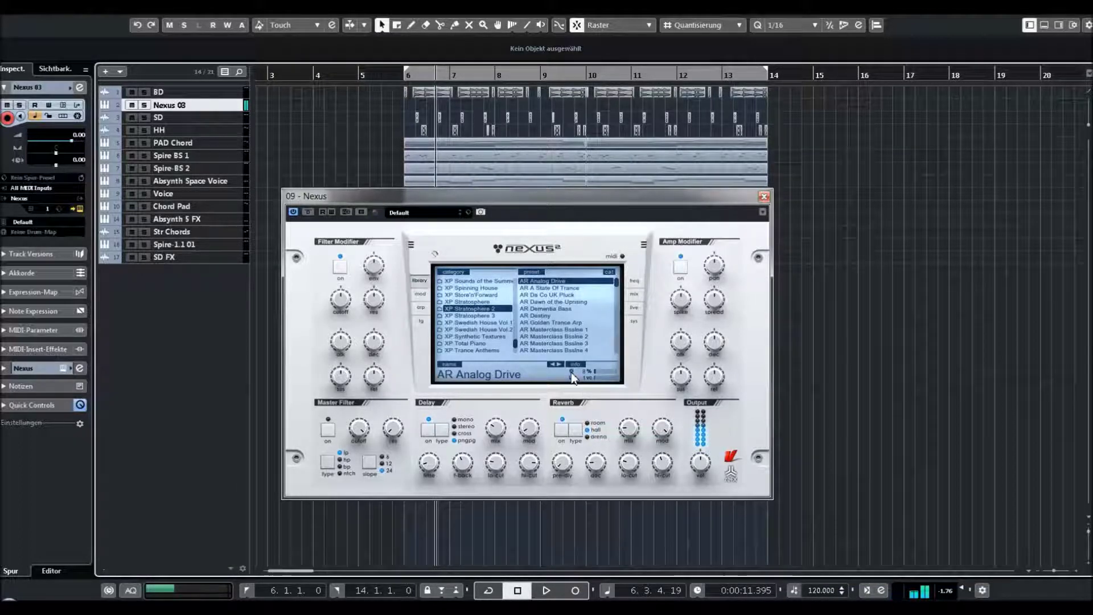
Audition the presets AR A State Of Trance and AR Da Co UK Pluck in Nexus, and close the instrument window.
{"action": "mouse_move", "coordinate": [348, 290]}
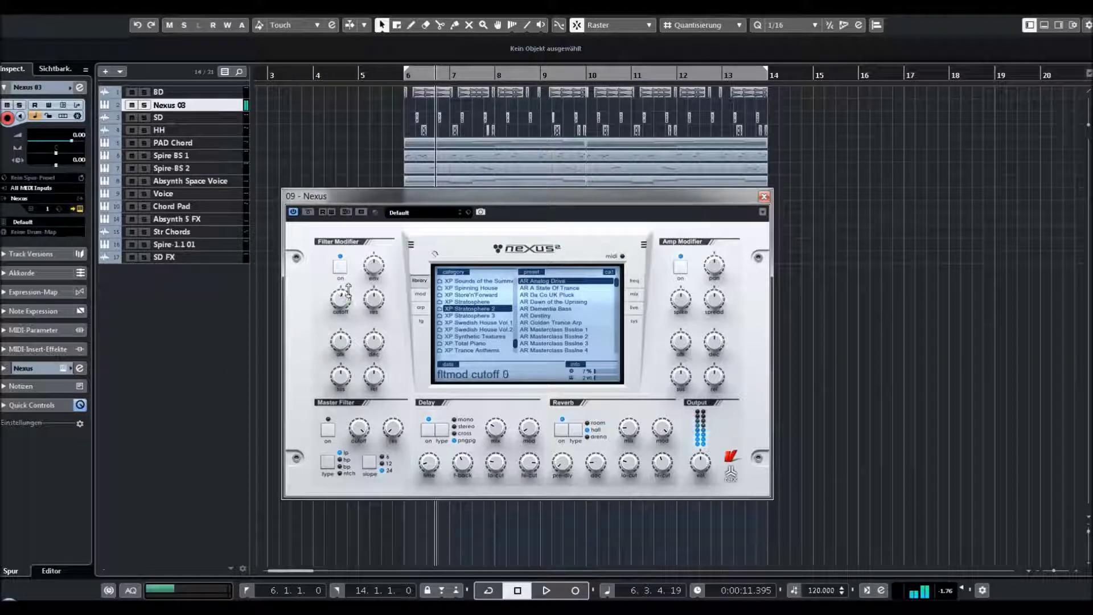
{"action": "left_click", "coordinate": [542, 288]}
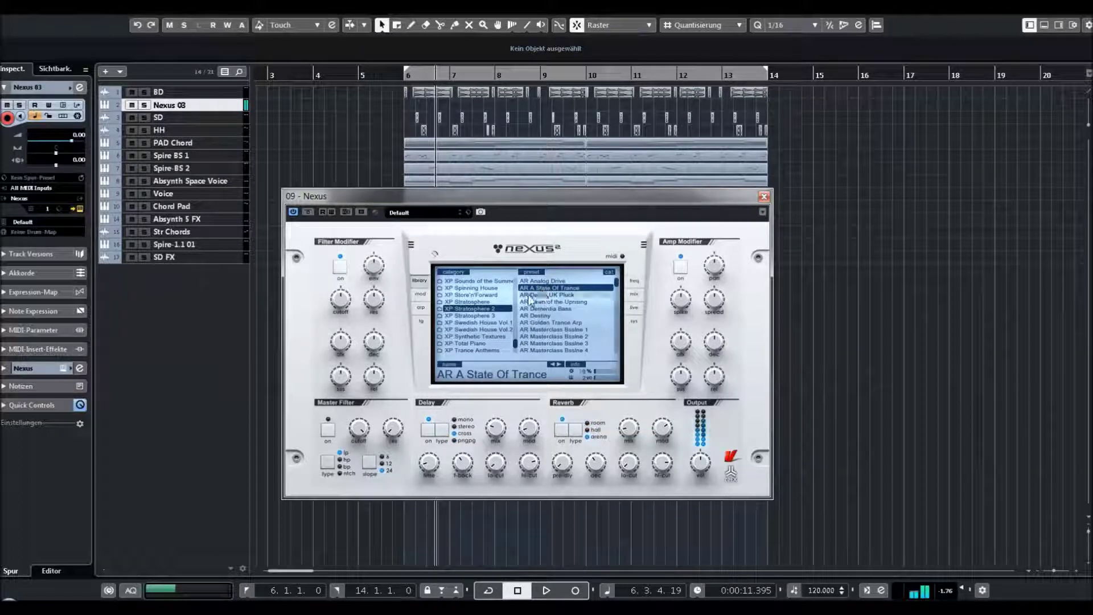
{"action": "left_click", "coordinate": [528, 295]}
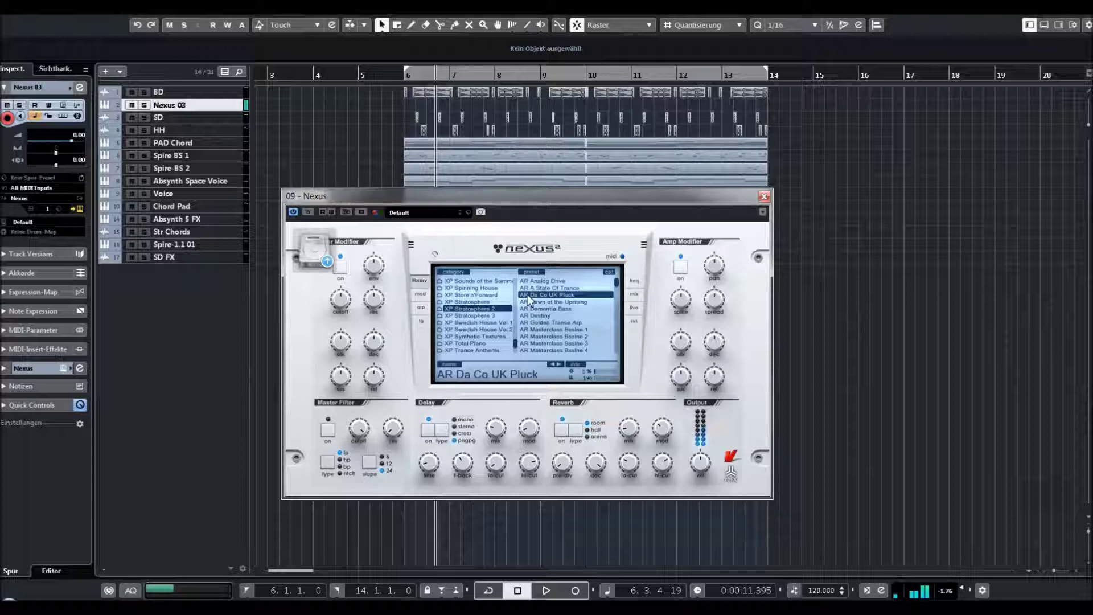
{"action": "left_click", "coordinate": [763, 196]}
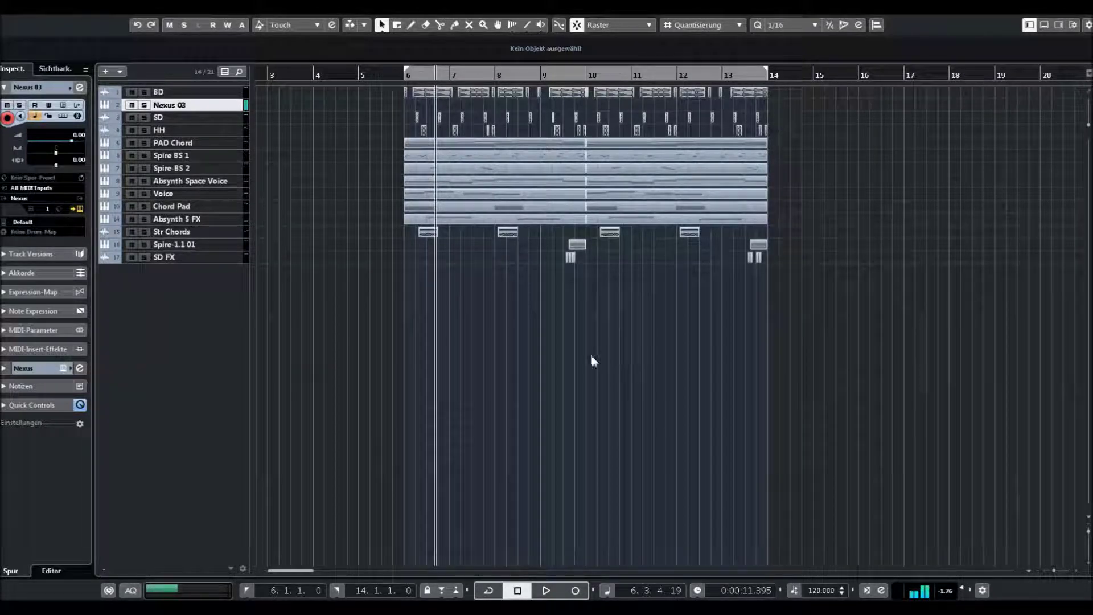
Reopen the Nexus window and audition AR Dawn of the Uprising, AR Dementia Bass, AR Destiny and AR Golden Trance Arp.
{"action": "key", "text": "ctrl+e"}
{"action": "left_click", "coordinate": [535, 302]}
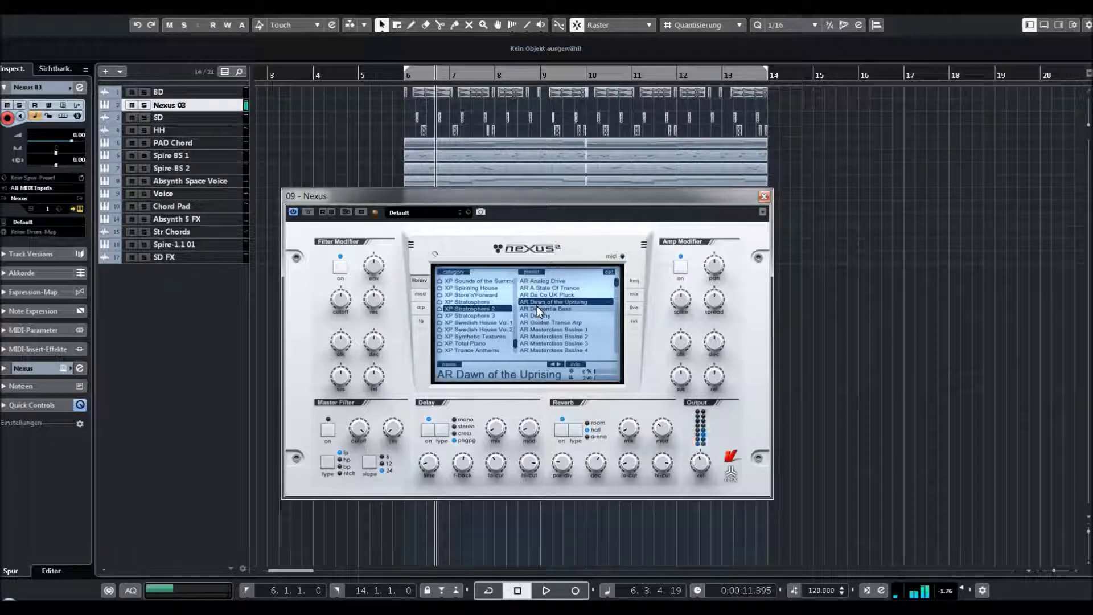
{"action": "left_click", "coordinate": [535, 308]}
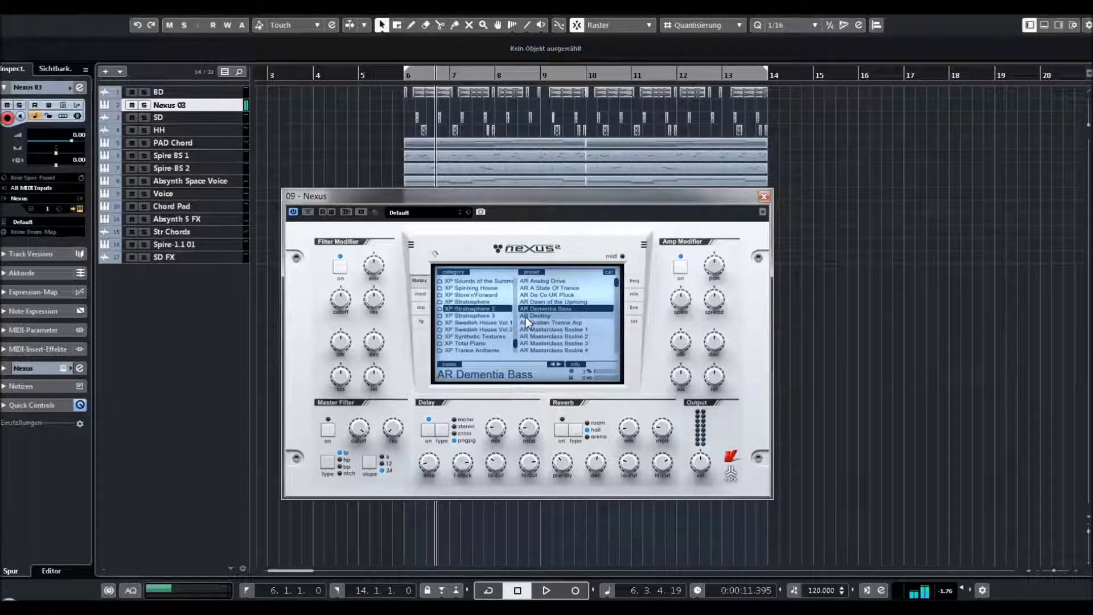
{"action": "left_click", "coordinate": [525, 316]}
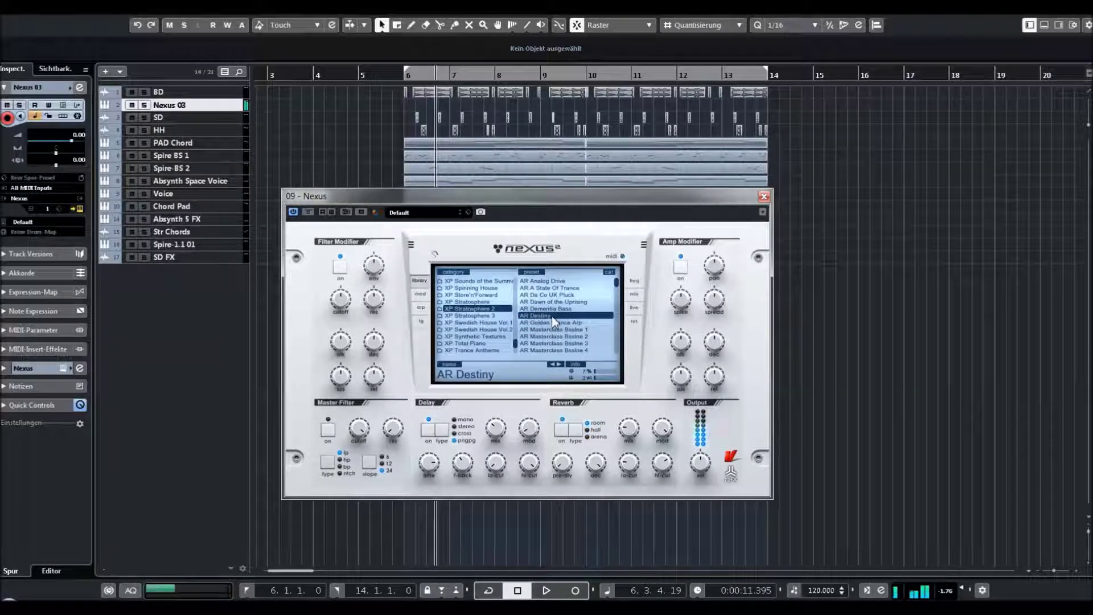
{"action": "left_click", "coordinate": [546, 323]}
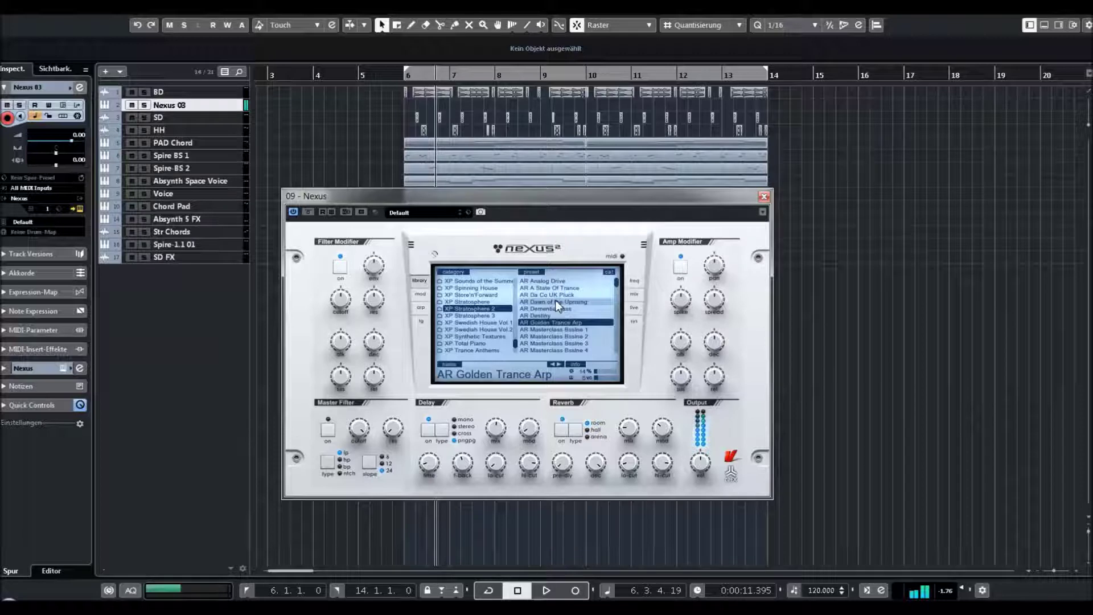
Audition the presets AR Masterclass Bsslne 1 and AR Masterclass Bsslne 2 from the XP Stratosphere 2 category.
{"action": "scroll", "coordinate": [556, 303], "scroll_direction": "down", "scroll_amount": 4}
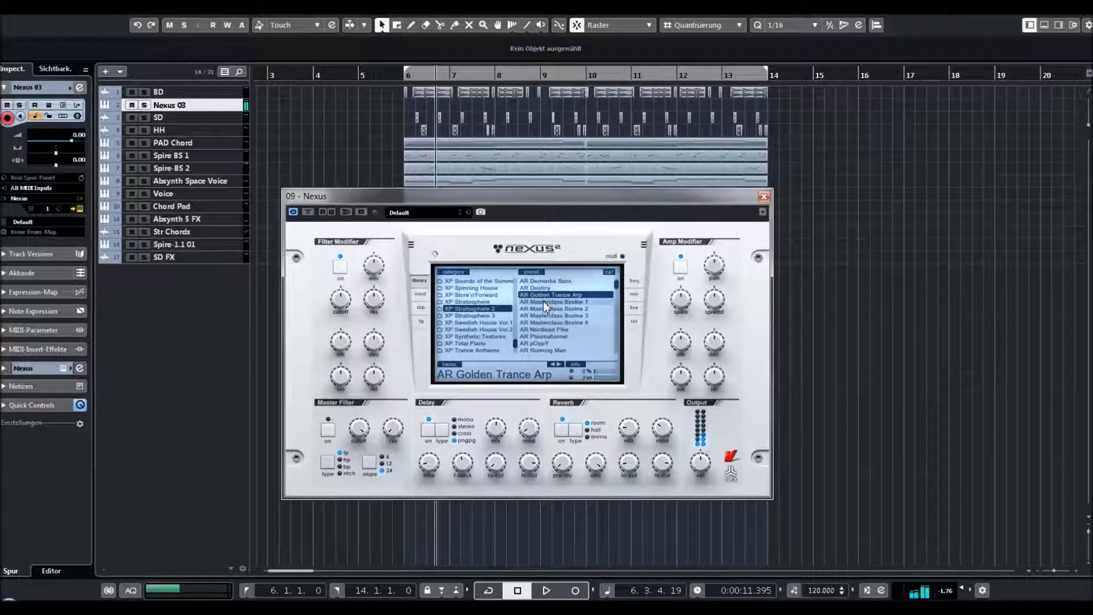
{"action": "left_click", "coordinate": [543, 302]}
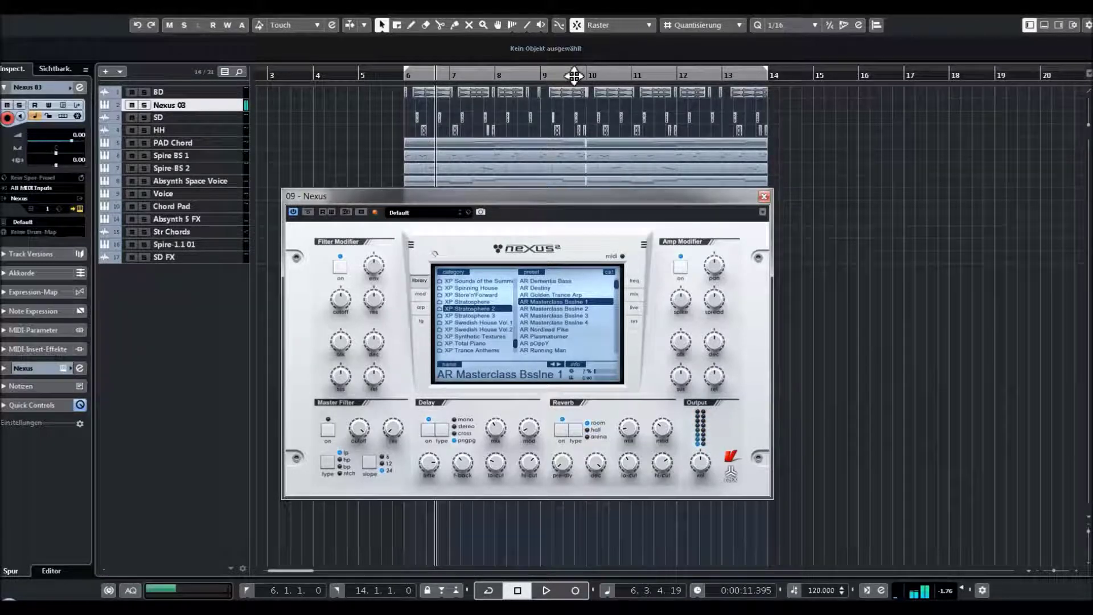
{"action": "left_click", "coordinate": [550, 308]}
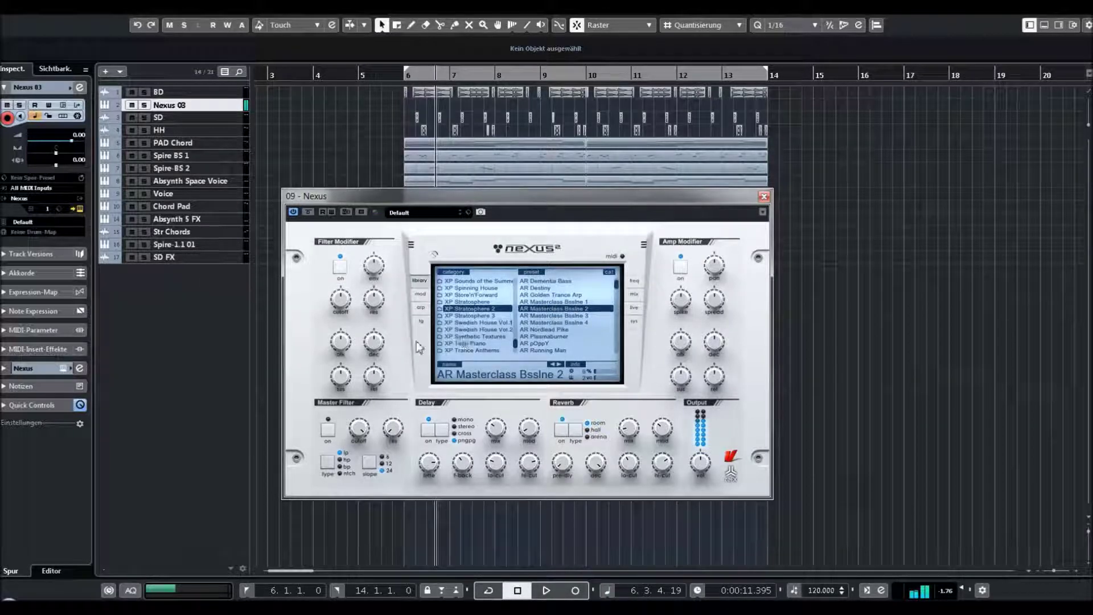
Try the arpeggiator library patterns After Midnight 2 and Bassline 1 on the AR Masterclass Bsslne 2 preset.
{"action": "left_click", "coordinate": [421, 308]}
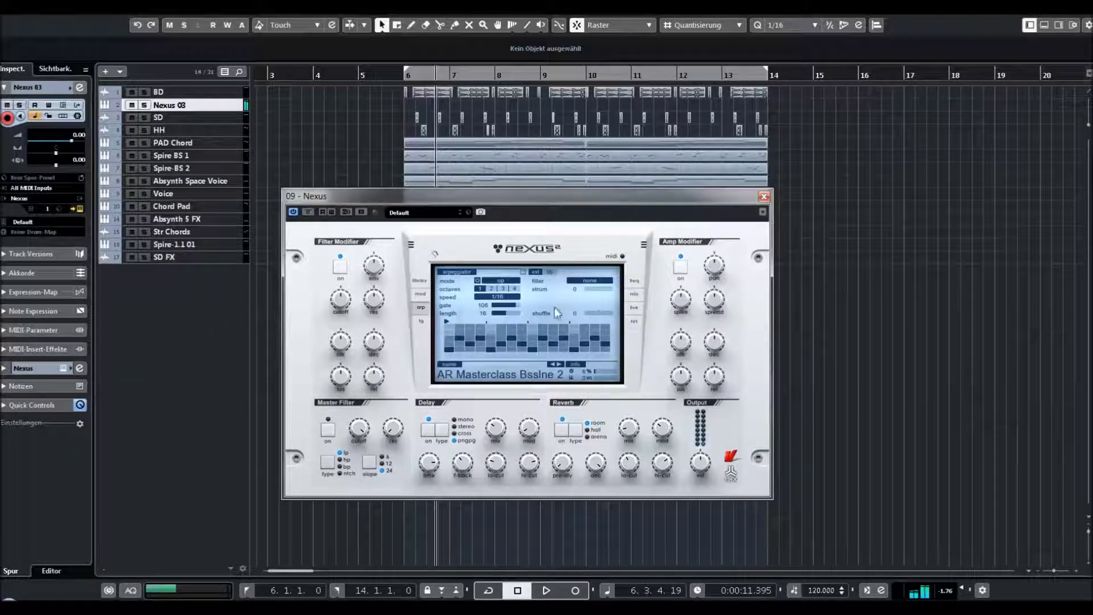
{"action": "left_click", "coordinate": [548, 272]}
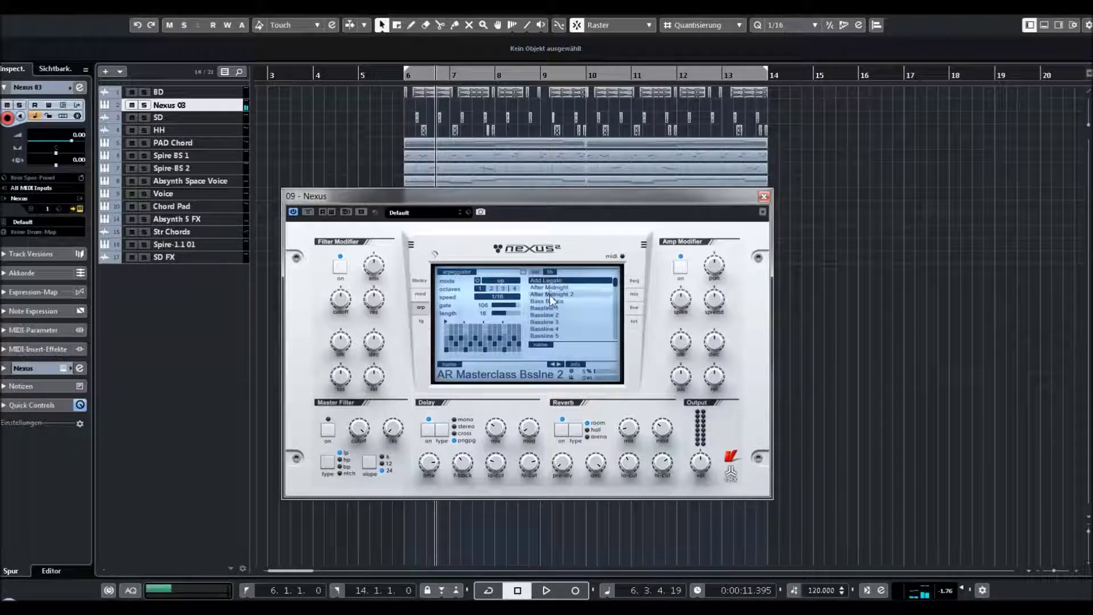
{"action": "left_click", "coordinate": [552, 294]}
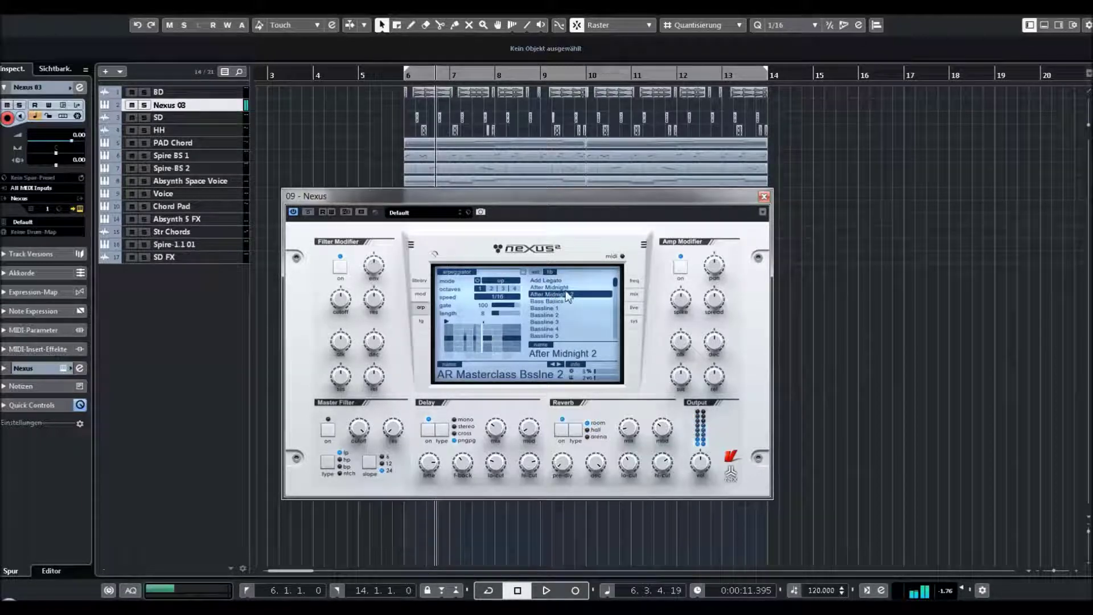
{"action": "left_click", "coordinate": [552, 307]}
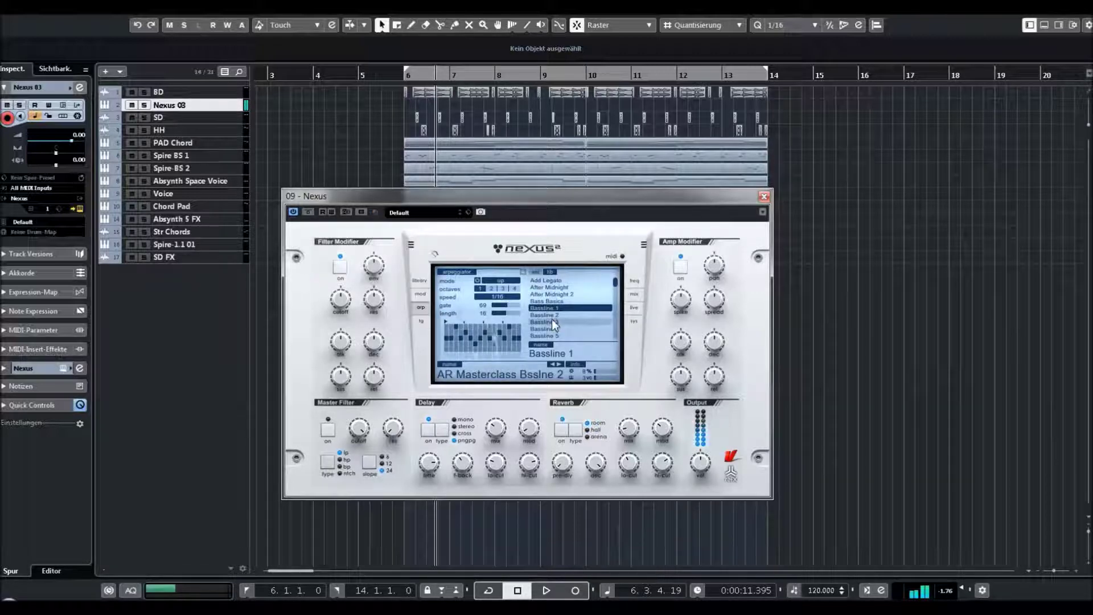
Return to the preset library and audition AR Masterclass Bsslne 3, AR Masterclass Bsslne 4 and AR Plasmaburner.
{"action": "left_click", "coordinate": [418, 281]}
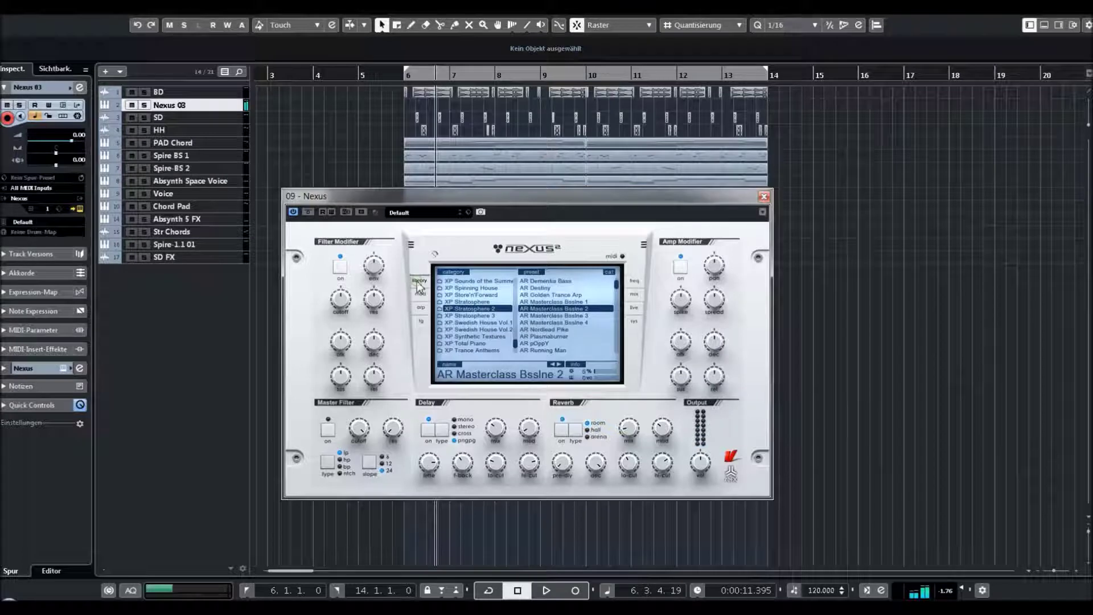
{"action": "left_click", "coordinate": [558, 316]}
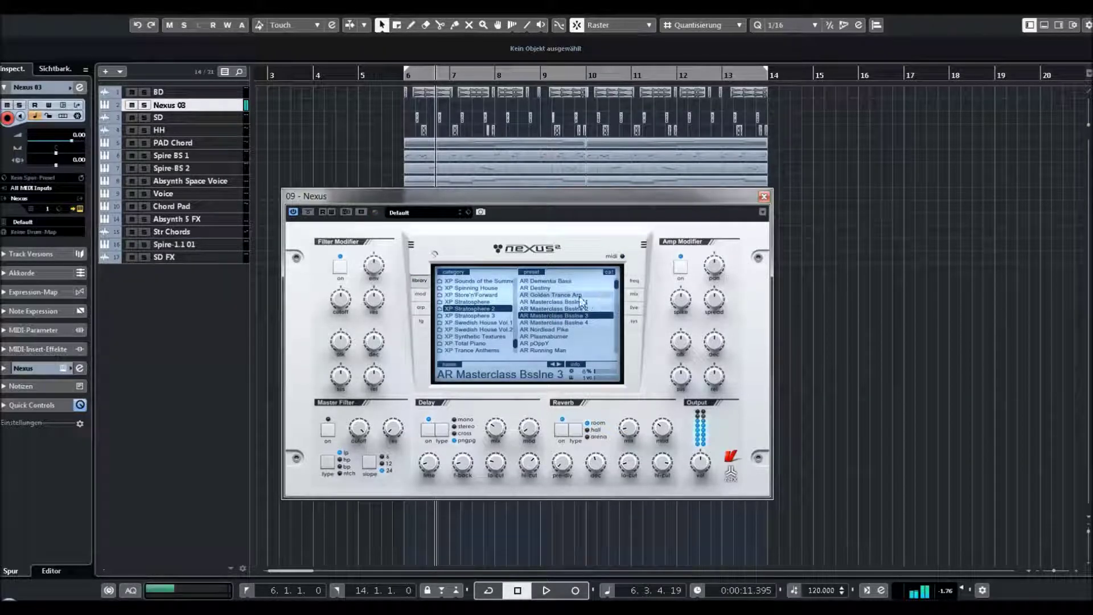
{"action": "scroll", "coordinate": [576, 299], "scroll_direction": "down", "scroll_amount": 4}
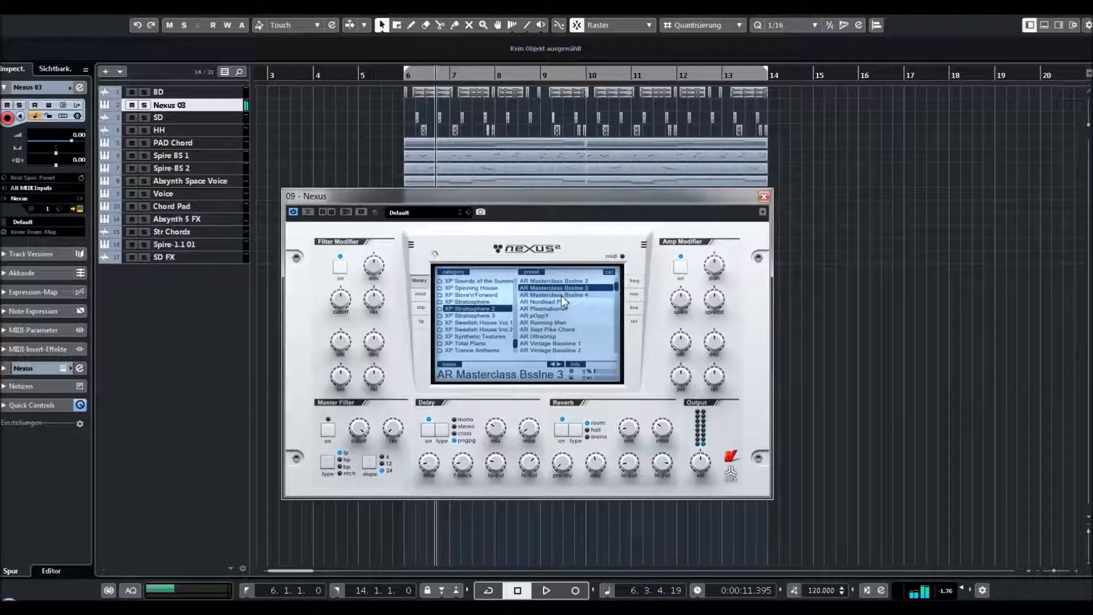
{"action": "left_click", "coordinate": [562, 296]}
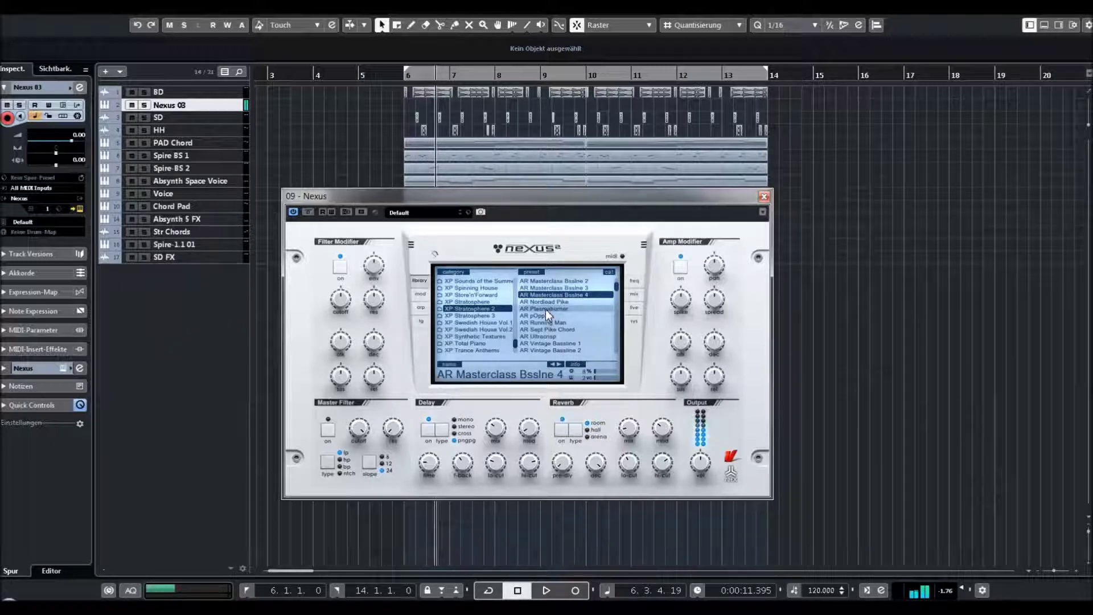
{"action": "left_click", "coordinate": [545, 309]}
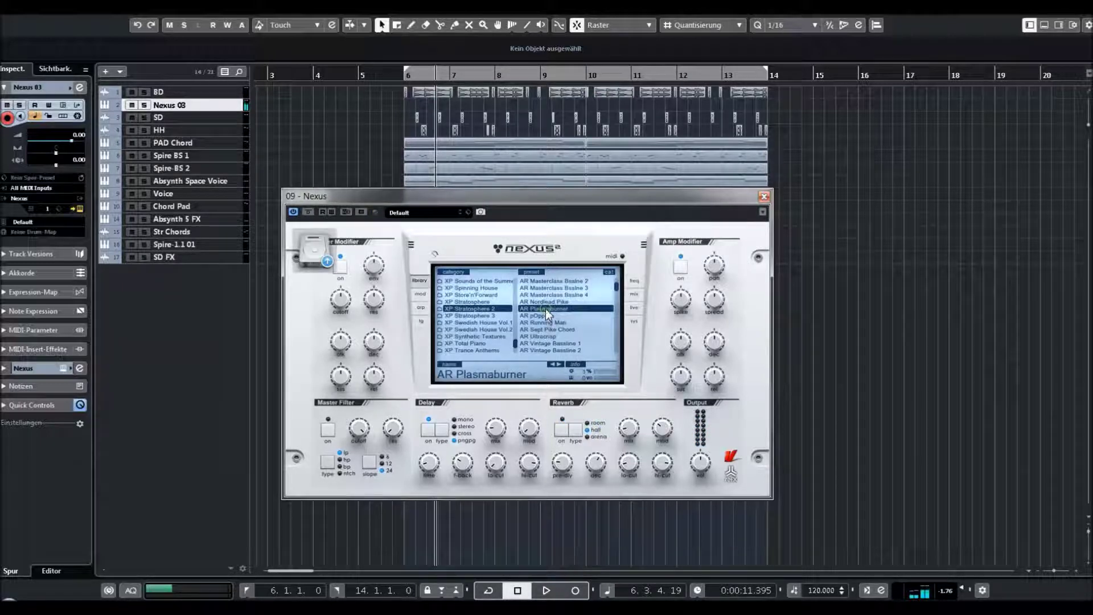
Audition the presets AR Running Man, AR Sept Pike Chord, AR Ultracrisp and AR Vintage Bassline 2.
{"action": "scroll", "coordinate": [545, 308], "scroll_direction": "down", "scroll_amount": 2}
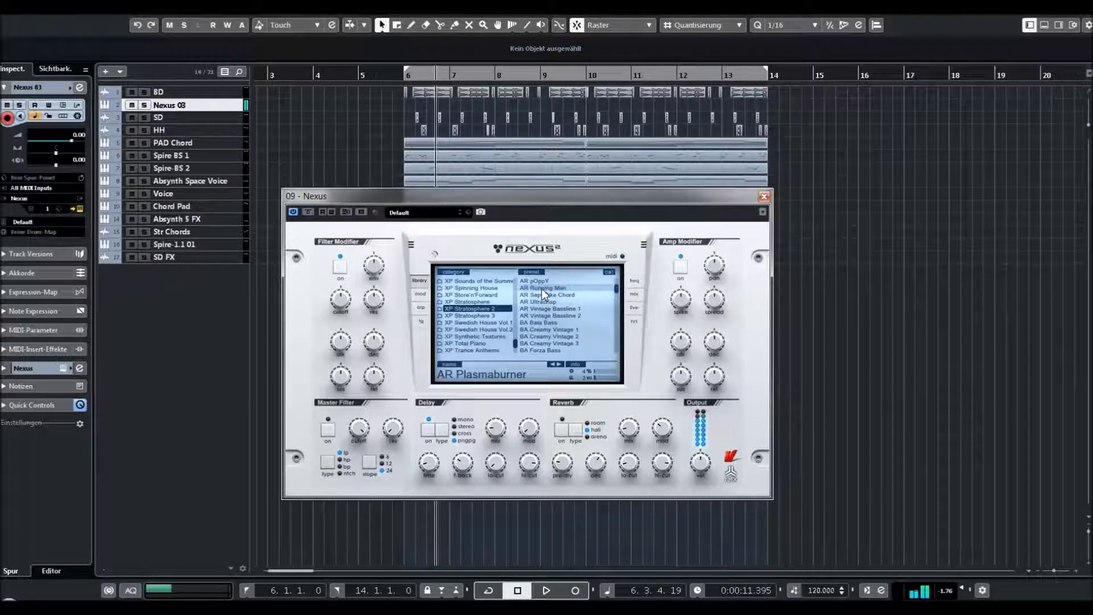
{"action": "left_click", "coordinate": [541, 288]}
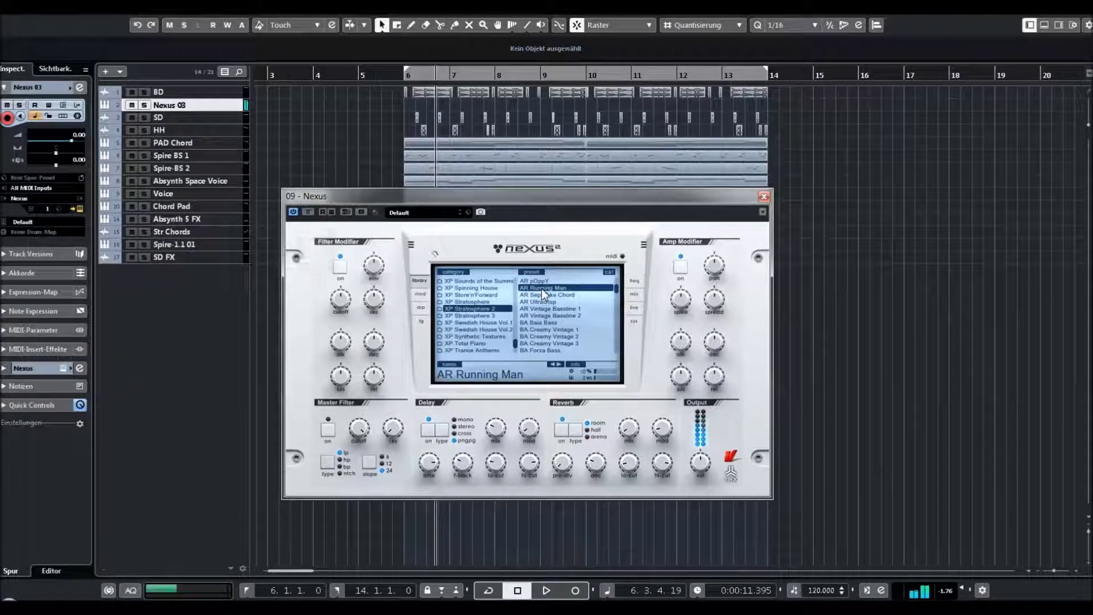
{"action": "left_click", "coordinate": [542, 298]}
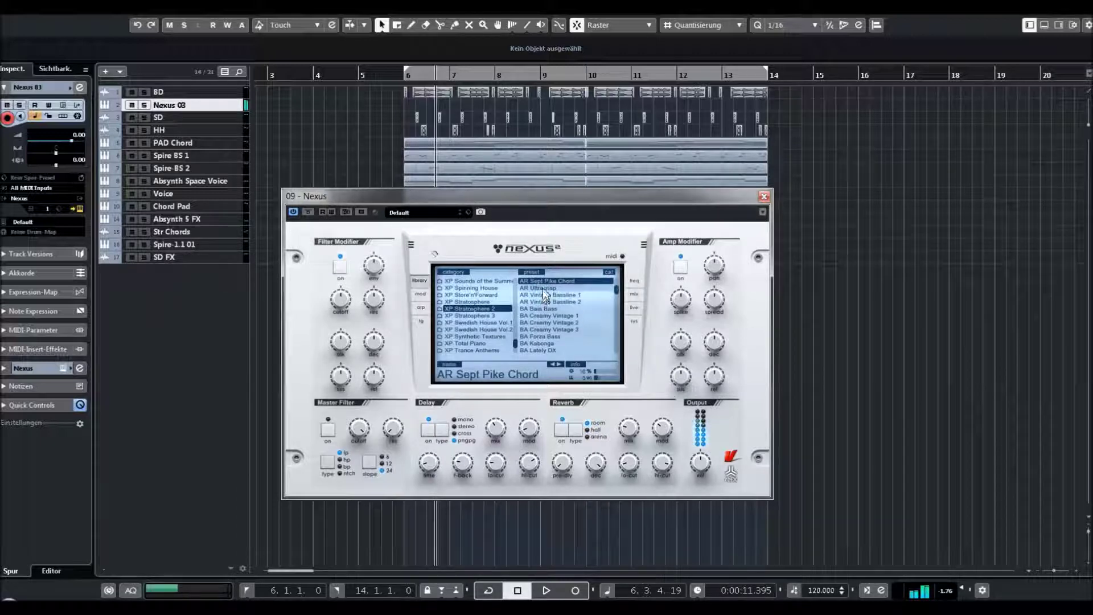
{"action": "left_click", "coordinate": [541, 288]}
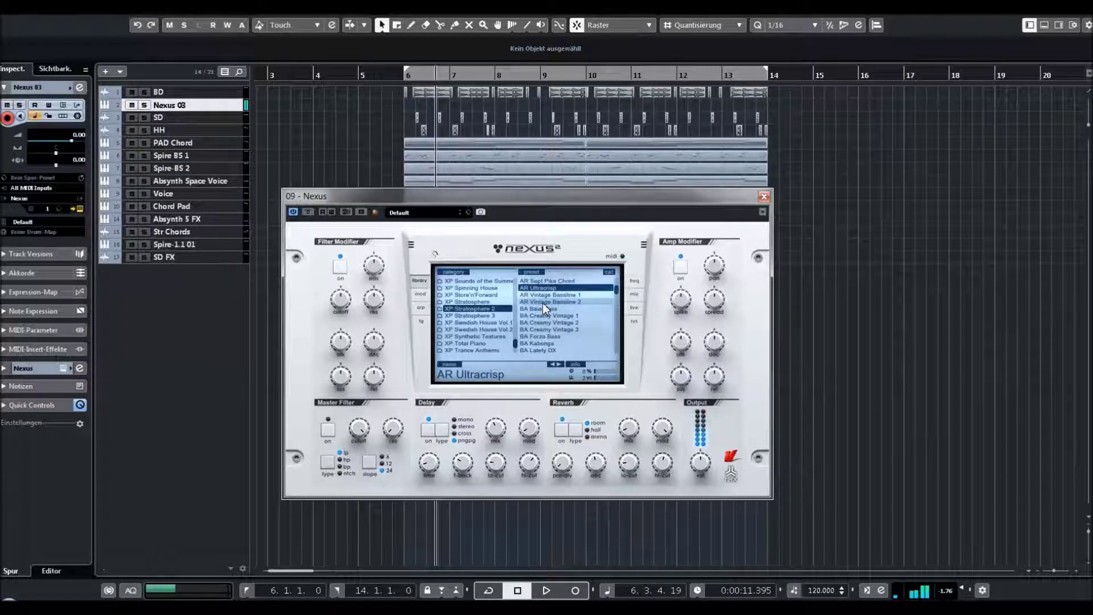
{"action": "left_click", "coordinate": [542, 303]}
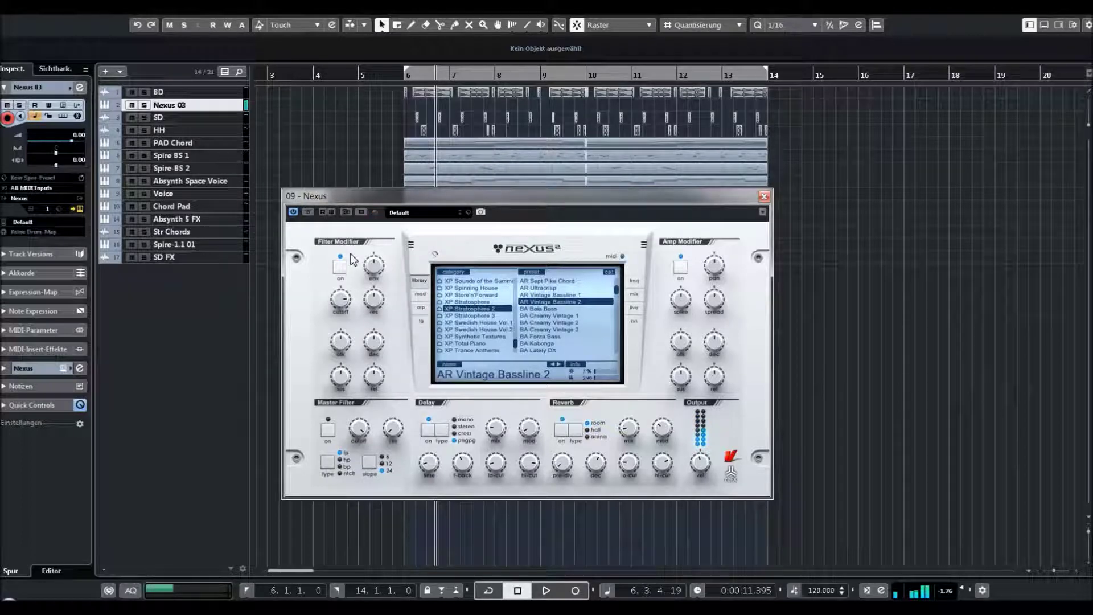
Audition the bass presets BA Baia Bass, BA Creamy Vintage 2, BA Forza Bass and BA Lately DX.
{"action": "left_click", "coordinate": [532, 310]}
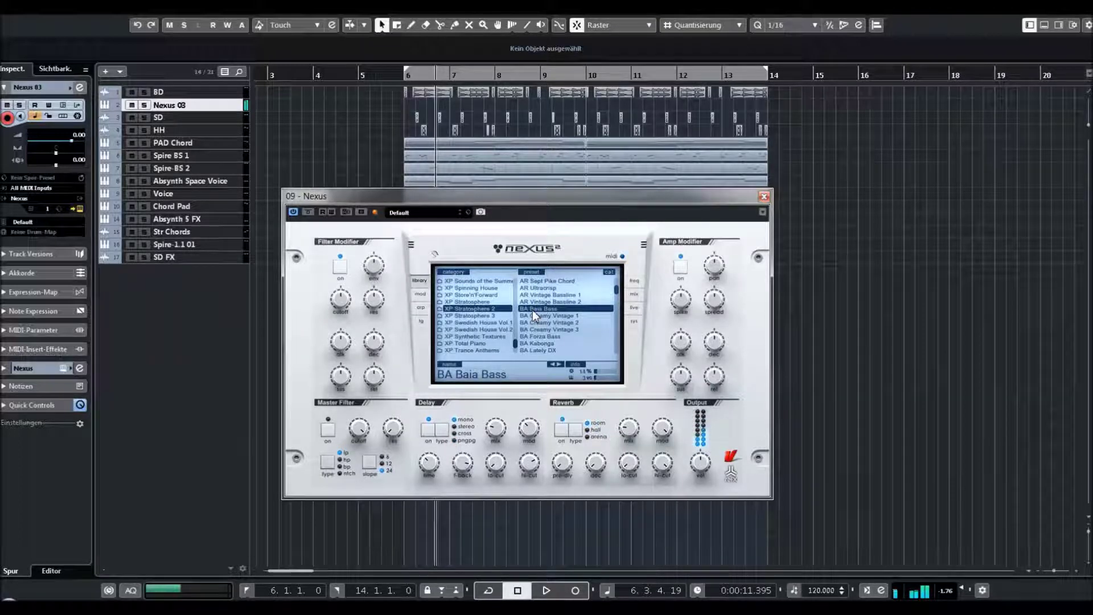
{"action": "left_click", "coordinate": [531, 322]}
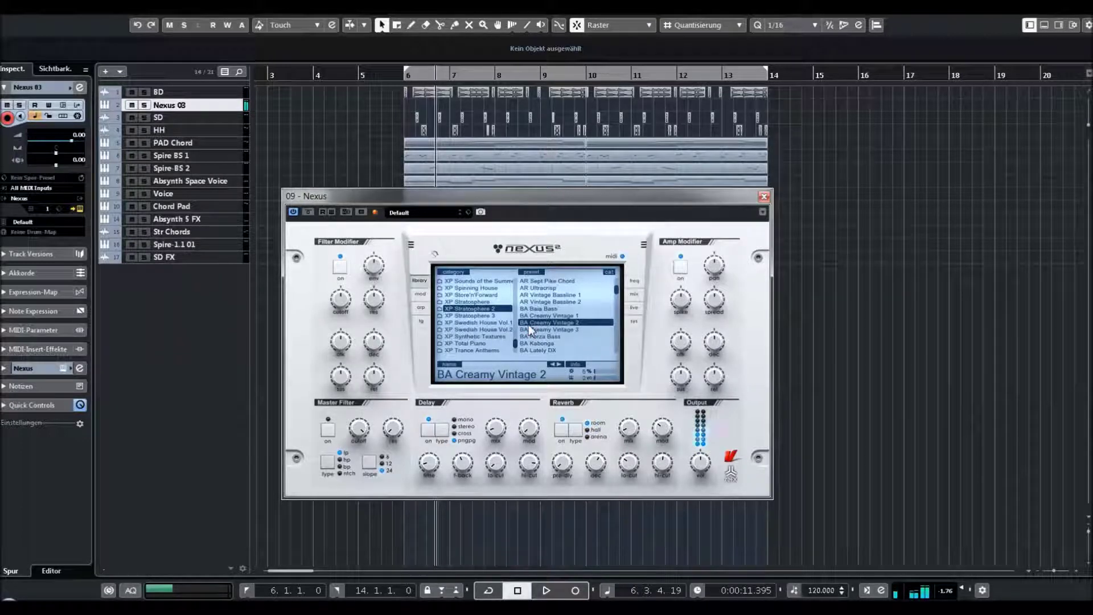
{"action": "left_click", "coordinate": [542, 336]}
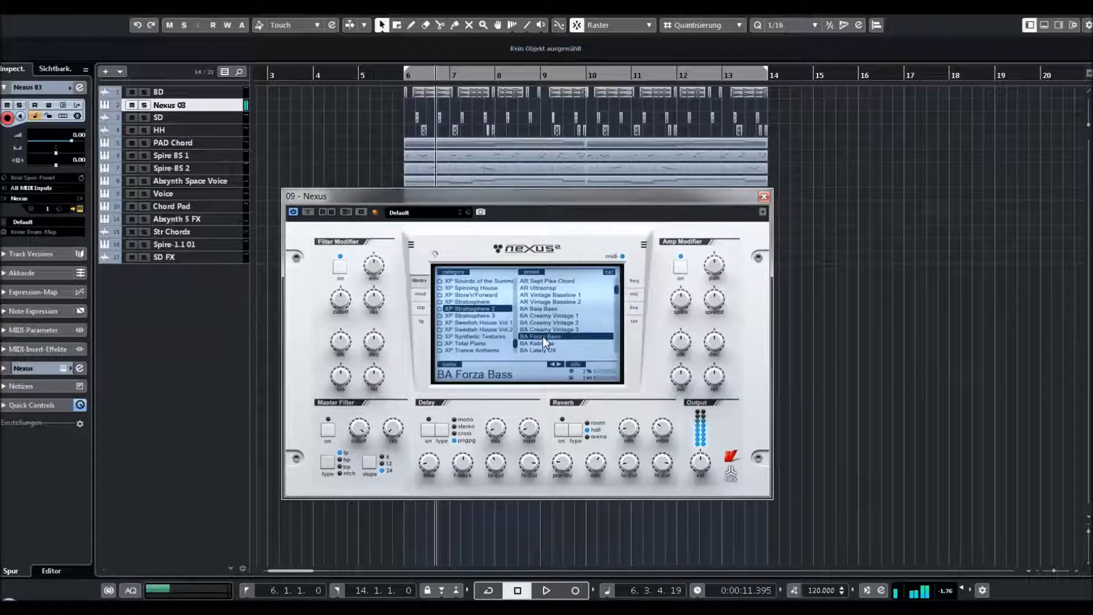
{"action": "scroll", "coordinate": [545, 329], "scroll_direction": "down", "scroll_amount": 2}
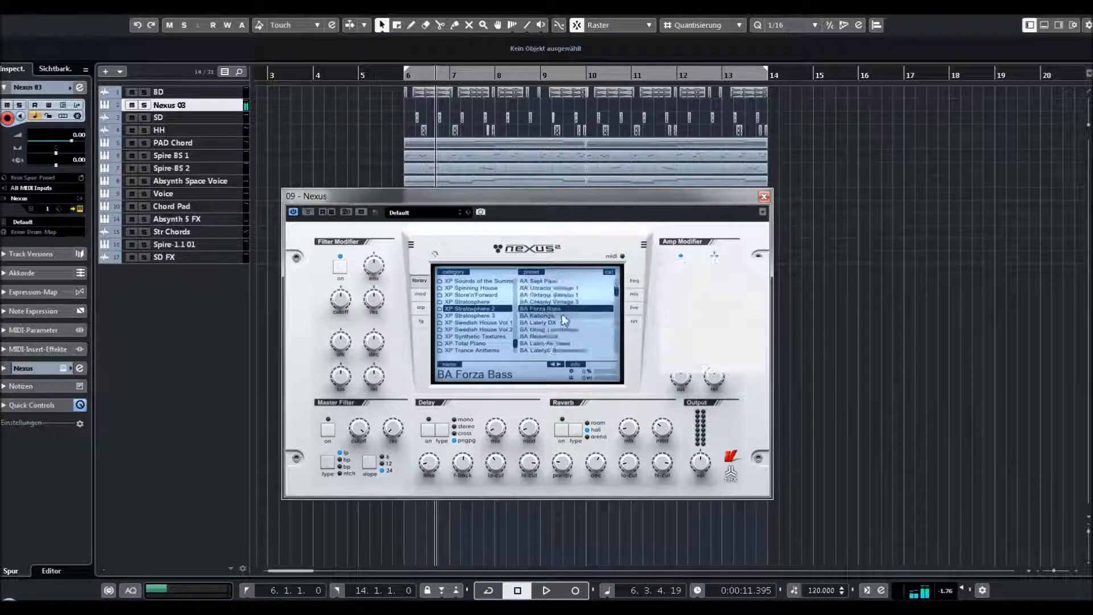
{"action": "left_click", "coordinate": [532, 323]}
Audition the presets BA Moog Trancebass, BA Noisebass, BA Smooth Basswarmer, BA Virus Bass 1 and BL Church Bells.
{"action": "scroll", "coordinate": [555, 308], "scroll_direction": "down", "scroll_amount": 2}
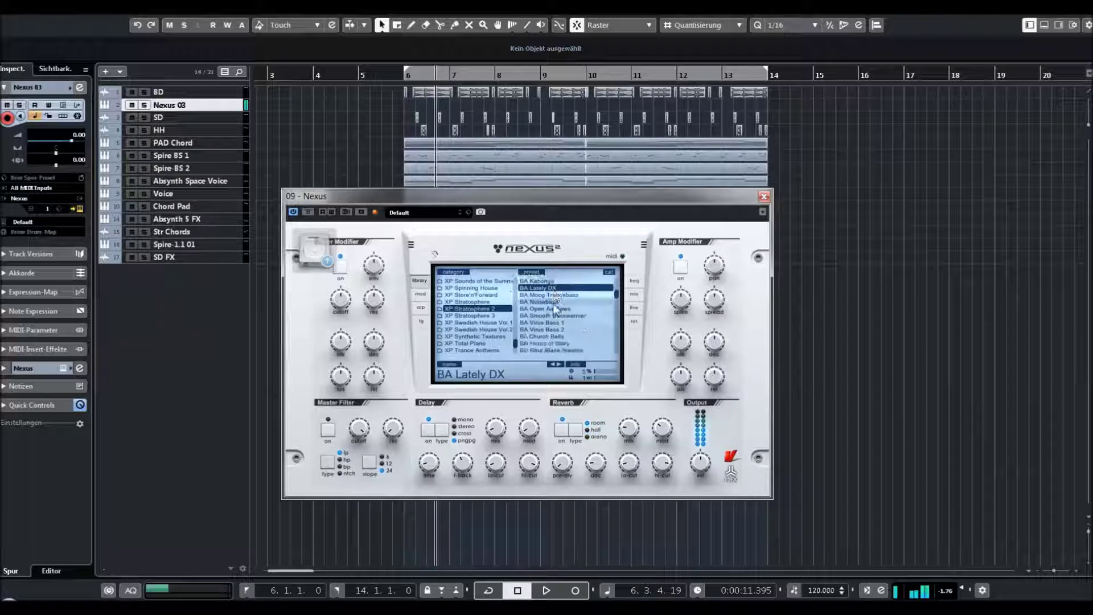
{"action": "left_click", "coordinate": [540, 296]}
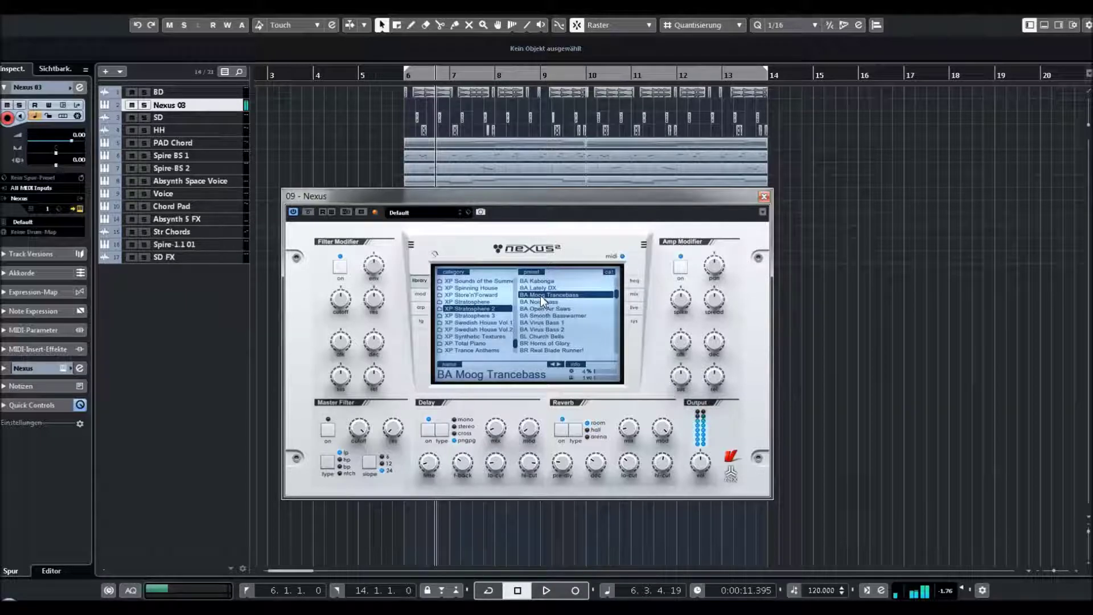
{"action": "left_click", "coordinate": [542, 303]}
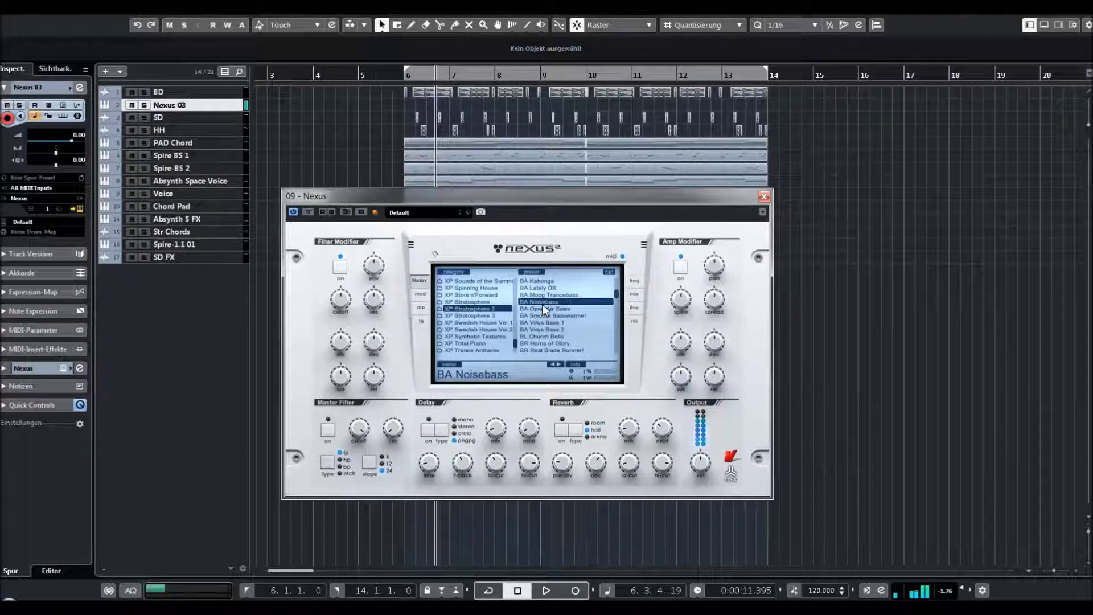
{"action": "left_click", "coordinate": [539, 314]}
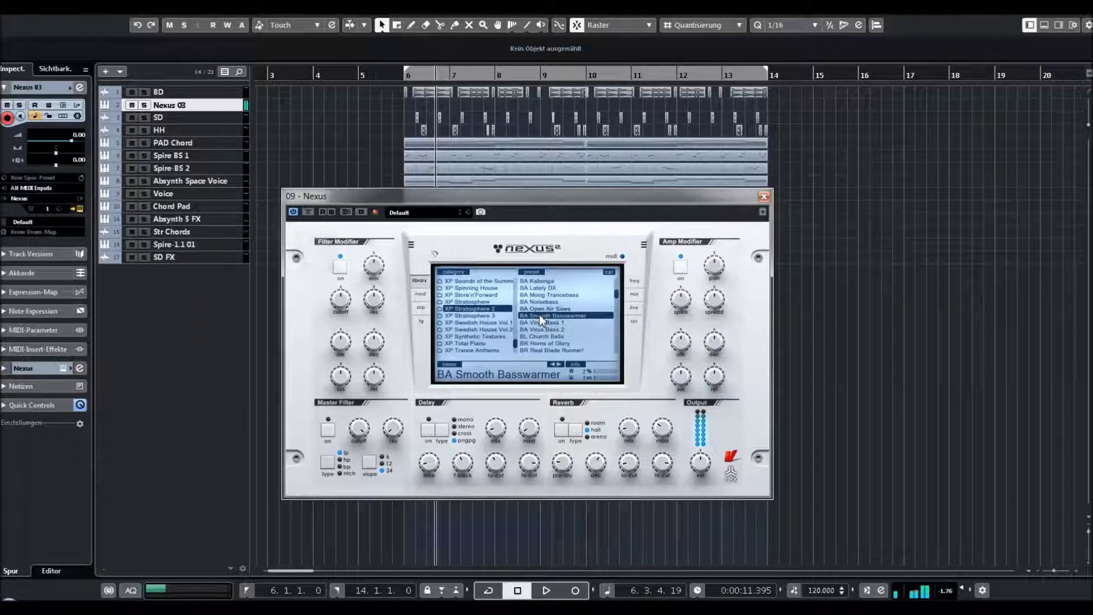
{"action": "left_click", "coordinate": [542, 323]}
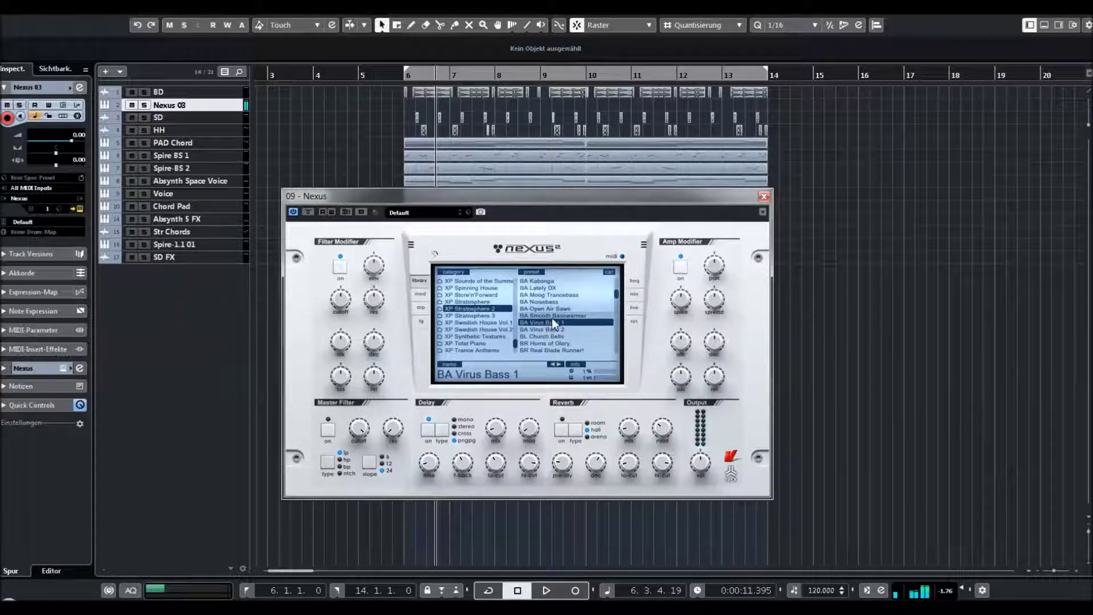
{"action": "scroll", "coordinate": [548, 310], "scroll_direction": "down", "scroll_amount": 2}
{"action": "left_click", "coordinate": [537, 309]}
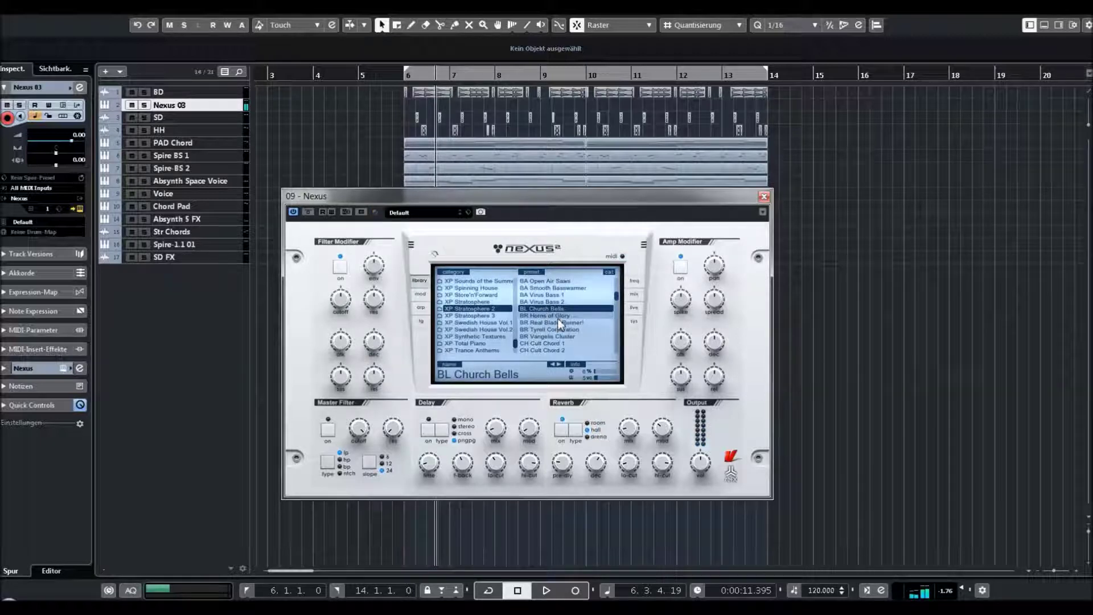
Audition the presets BR Real Blade Runner! and BR Vangelis Cluster, and add BR Vangelis Cluster to Favorites: SLG.
{"action": "left_click", "coordinate": [551, 322]}
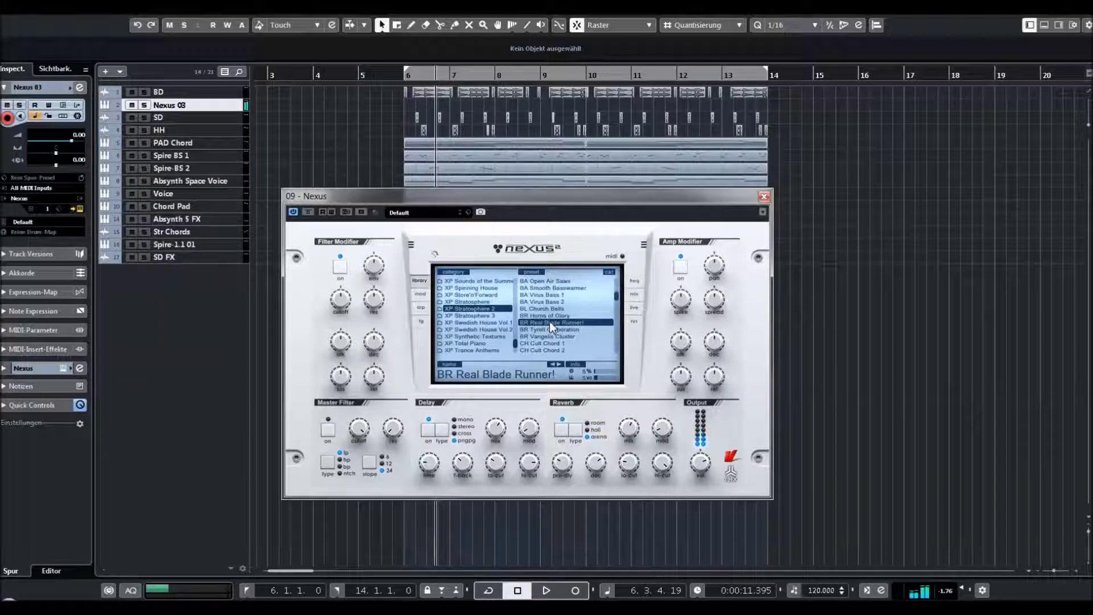
{"action": "scroll", "coordinate": [549, 321], "scroll_direction": "down", "scroll_amount": 3}
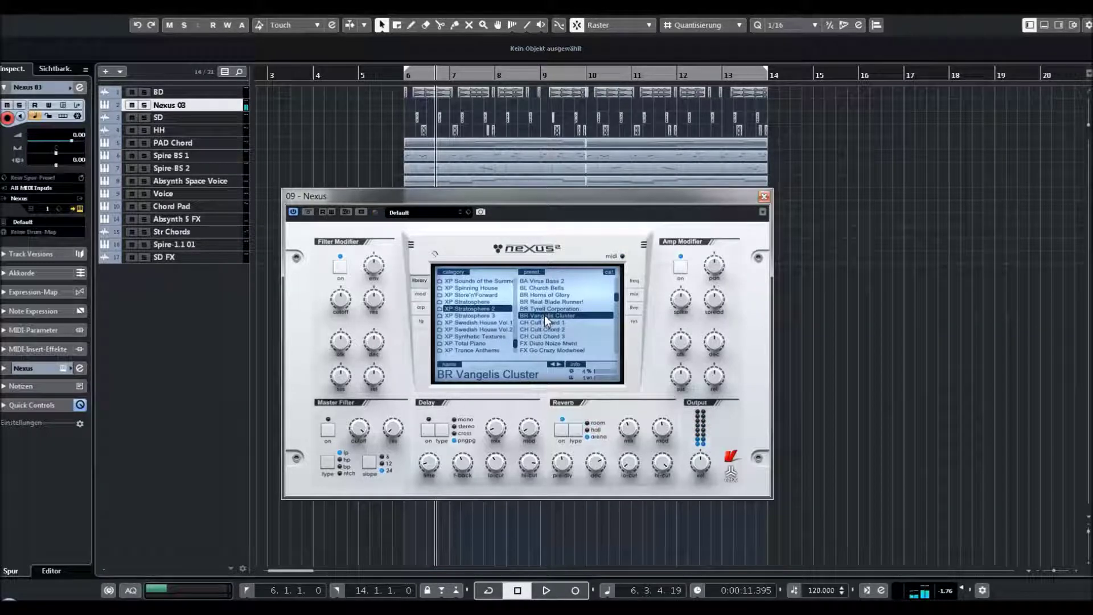
{"action": "right_click", "coordinate": [544, 315]}
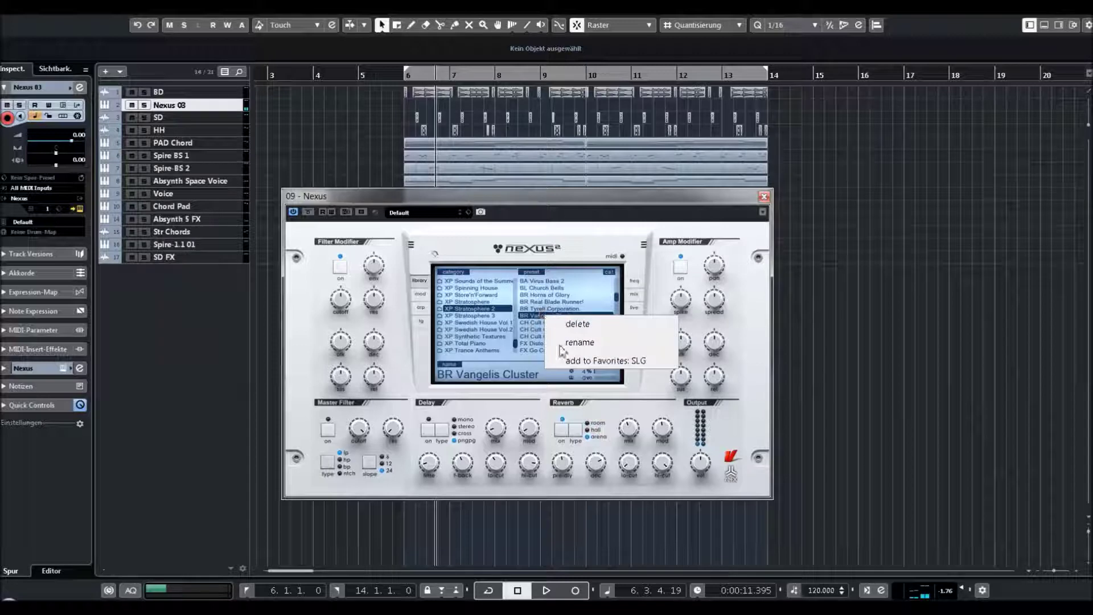
{"action": "left_click", "coordinate": [583, 359]}
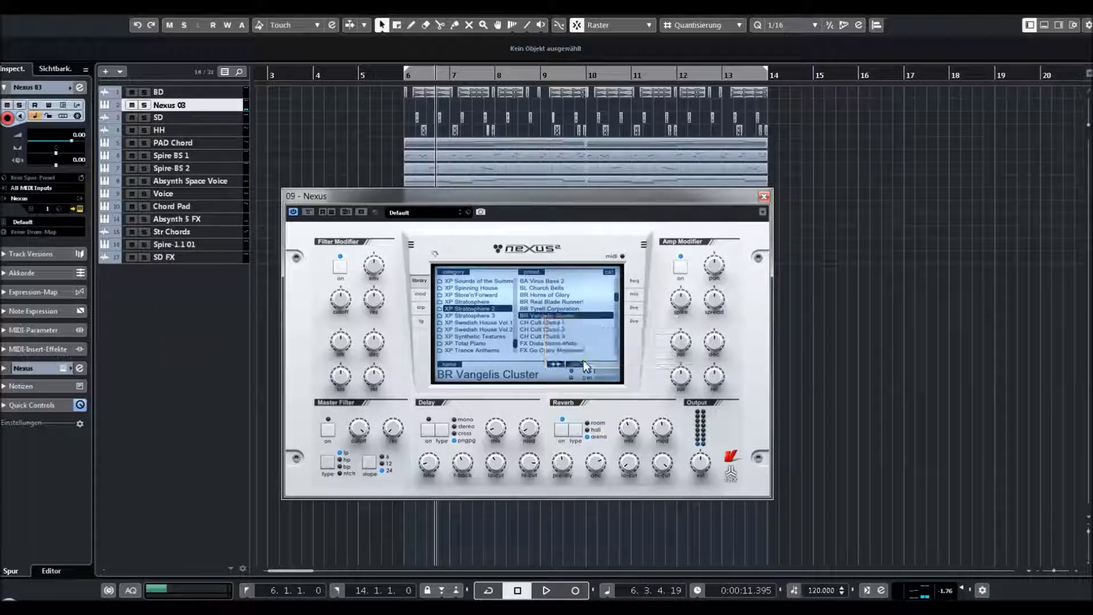
Audition the preset BR Tyrell Corporation and add it to Favorites: SLG.
{"action": "left_click", "coordinate": [542, 308]}
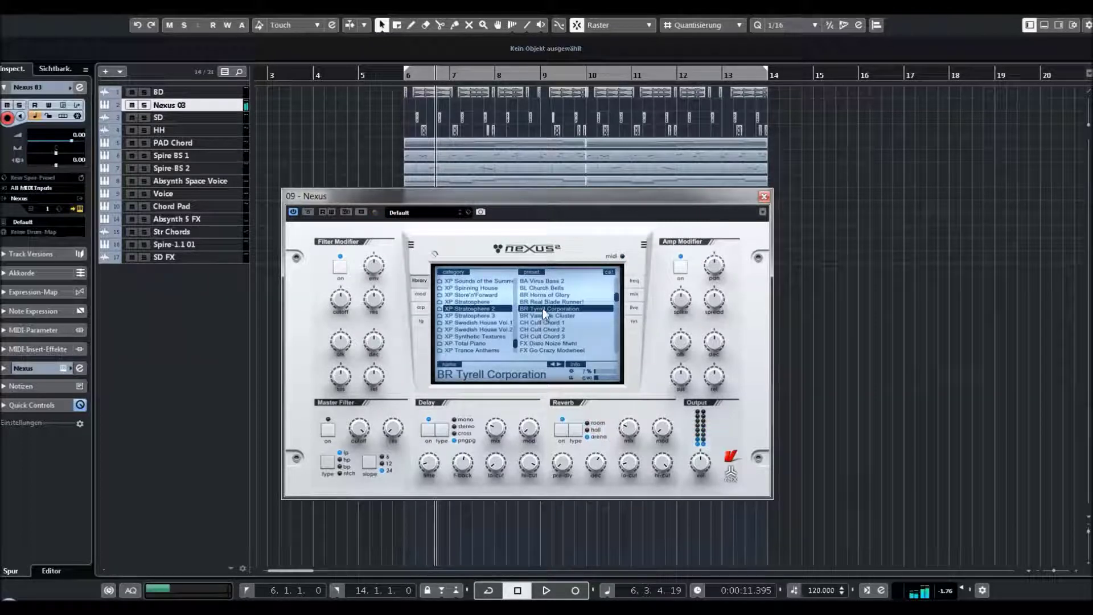
{"action": "right_click", "coordinate": [542, 308]}
{"action": "left_click", "coordinate": [576, 354]}
Audition the presets CH Cult Chord 1, CH Cult Chord 3 and FX Go Crazy Modwheel.
{"action": "left_click", "coordinate": [535, 322]}
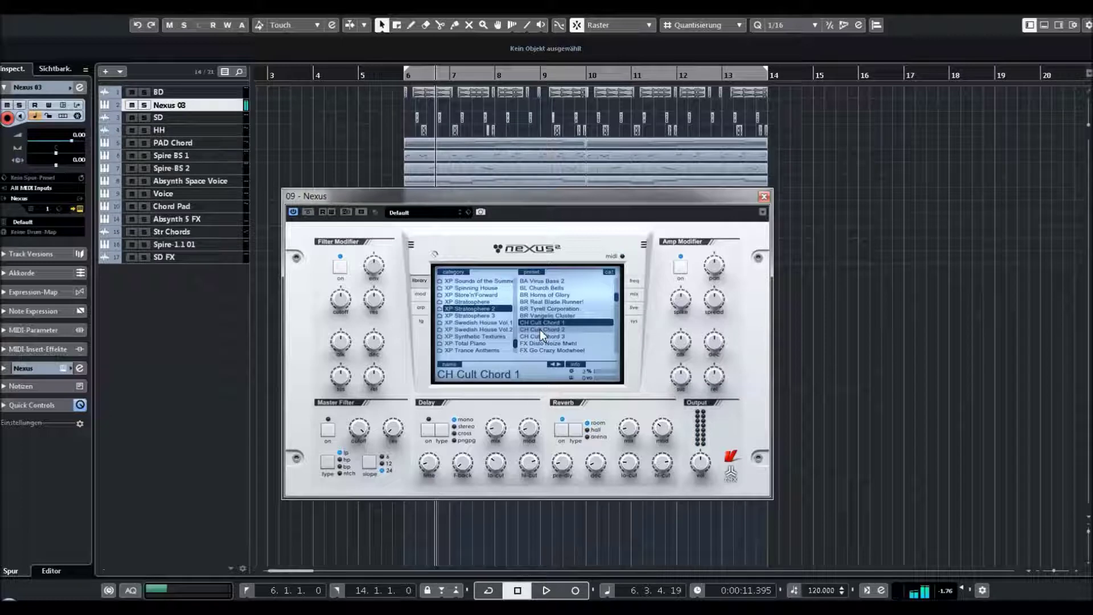
{"action": "scroll", "coordinate": [540, 329], "scroll_direction": "down", "scroll_amount": 2}
{"action": "left_click", "coordinate": [545, 296]}
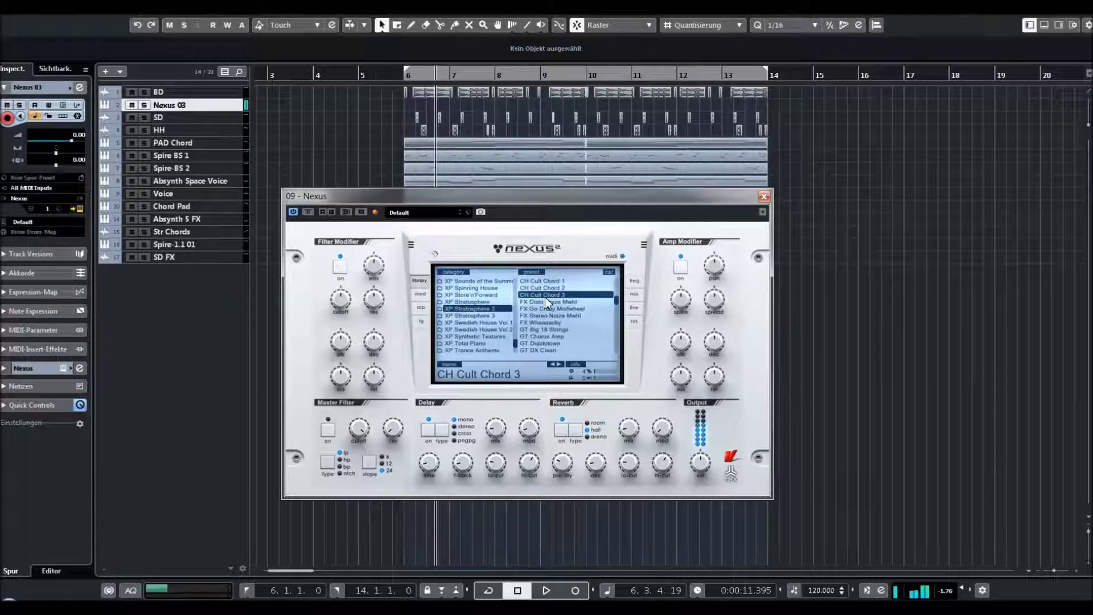
{"action": "left_click", "coordinate": [539, 308]}
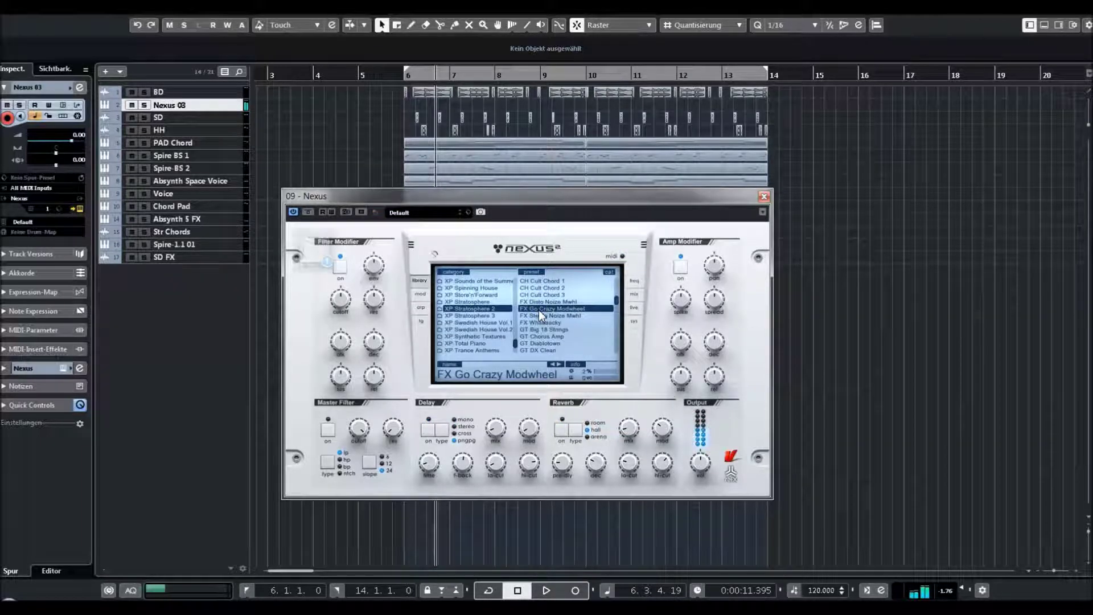
Audition the guitar presets GT Big 18 Strings, GT Diablotown and GT DX Fuzz.
{"action": "scroll", "coordinate": [538, 310], "scroll_direction": "down", "scroll_amount": 3}
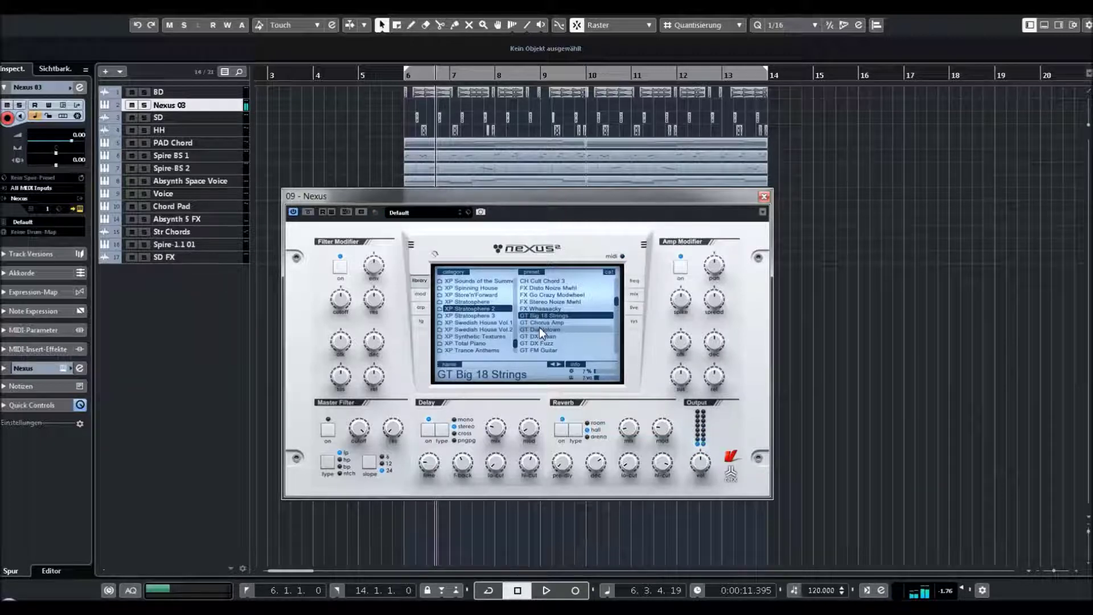
{"action": "left_click", "coordinate": [539, 328]}
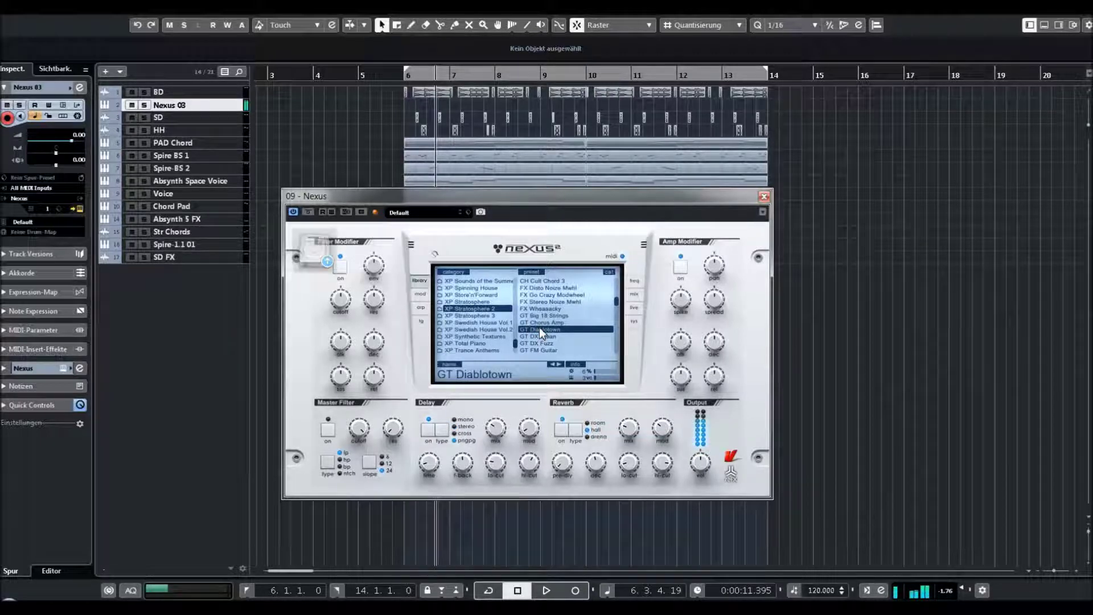
{"action": "scroll", "coordinate": [548, 320], "scroll_direction": "down", "scroll_amount": 1}
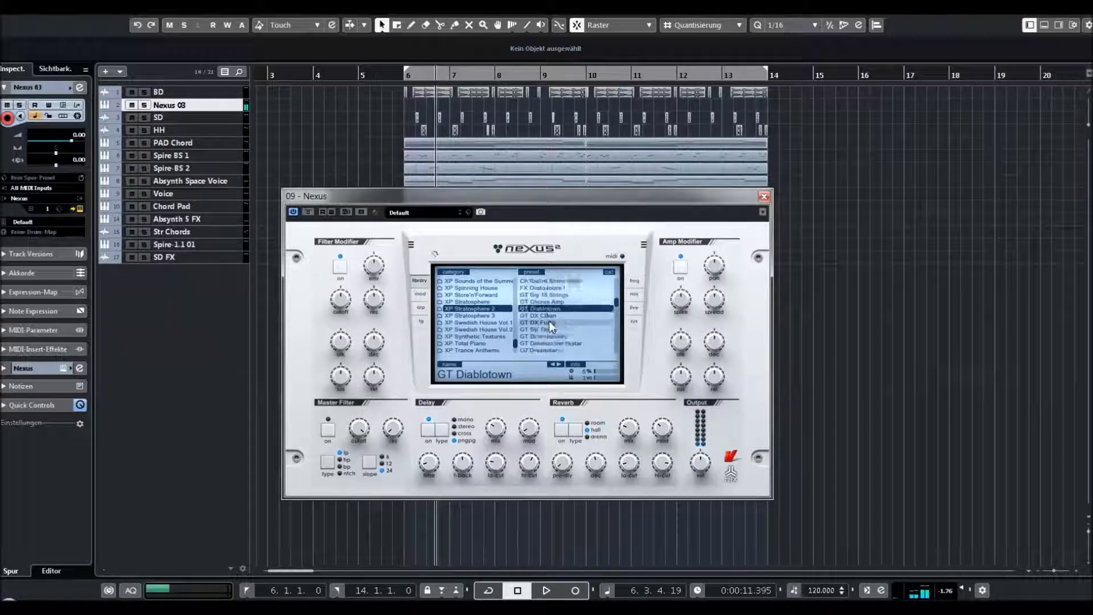
{"action": "left_click", "coordinate": [539, 308]}
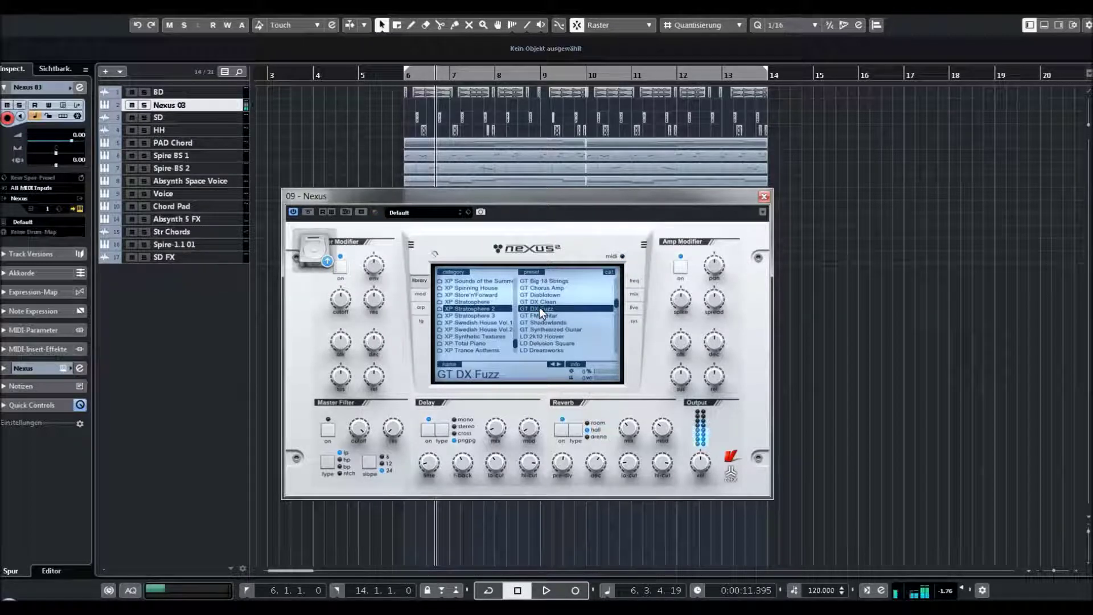
Audition the presets GT Shadowlands and GT Synthesized Guitar, adding GT Shadowlands to Favorites: SLG.
{"action": "left_click", "coordinate": [539, 322]}
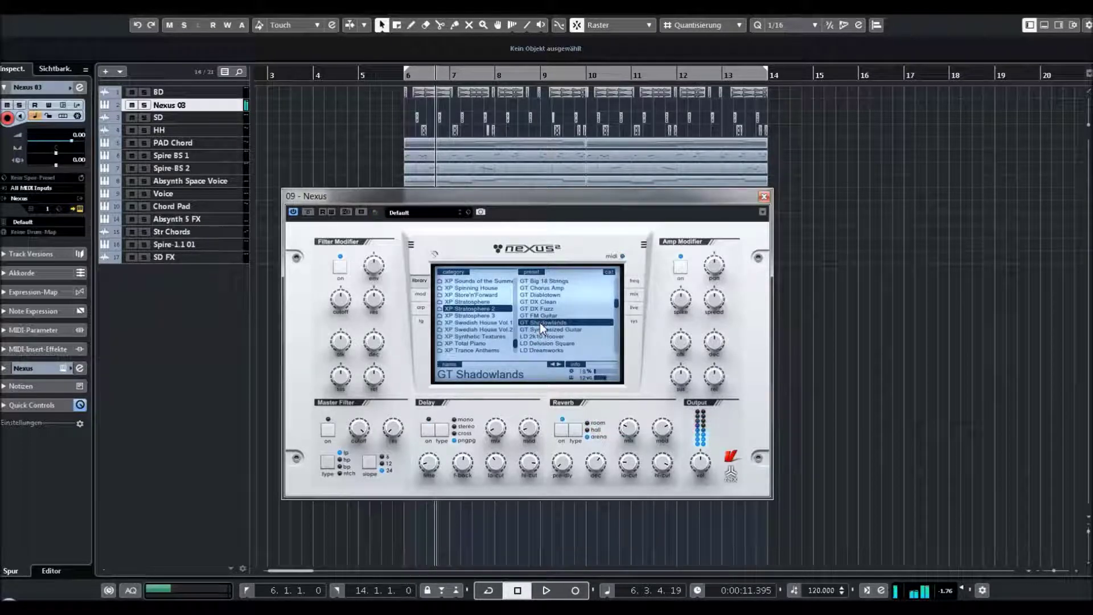
{"action": "right_click", "coordinate": [540, 322]}
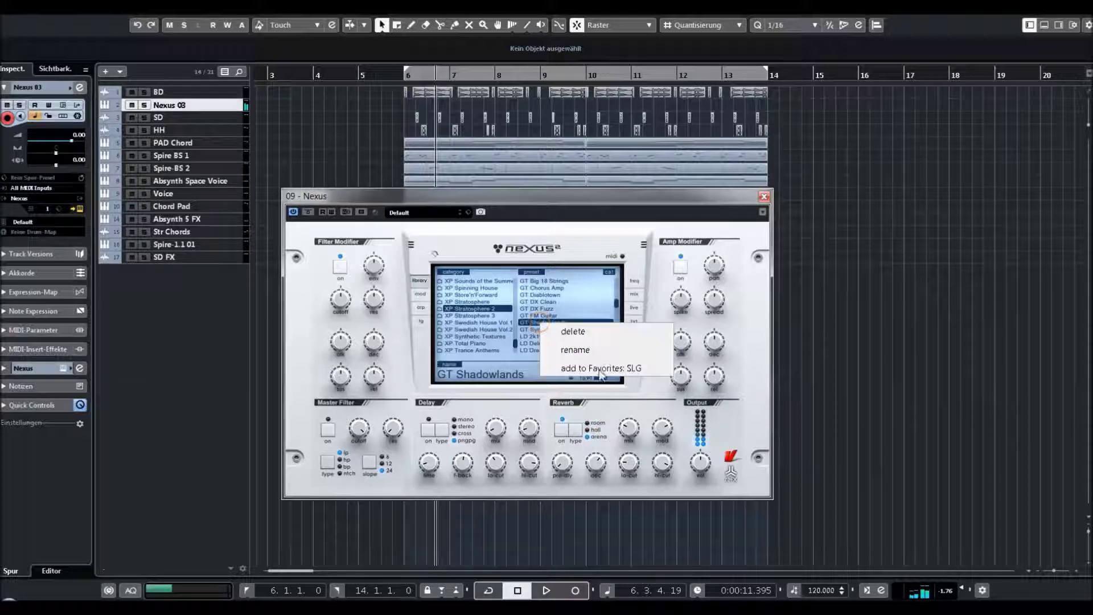
{"action": "left_click", "coordinate": [543, 333]}
{"action": "left_click", "coordinate": [543, 333]}
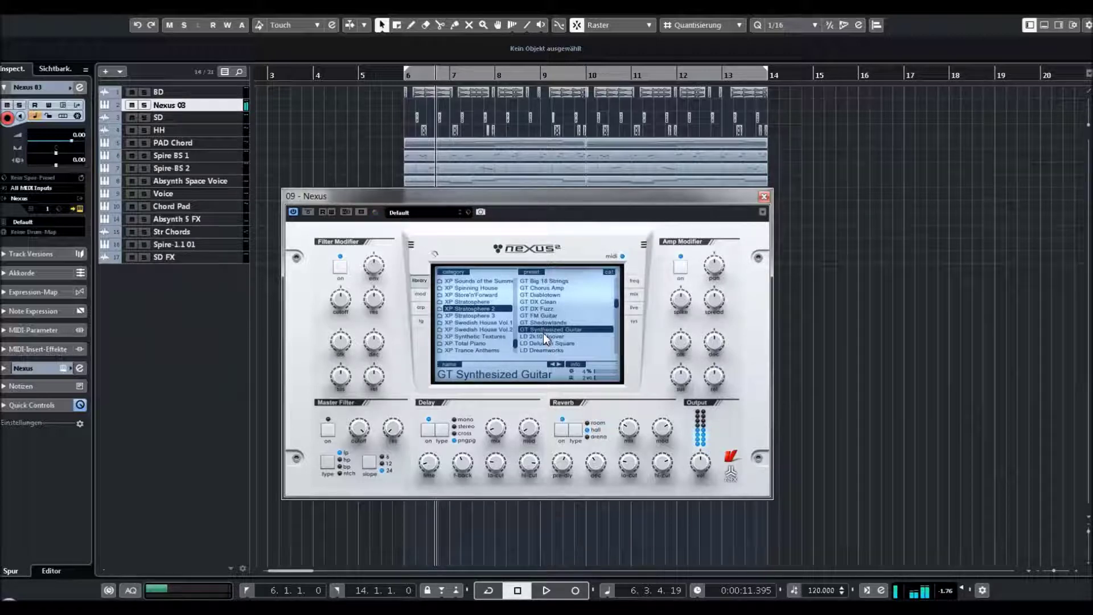
Audition the lead preset LD Delusion Square and add it to Favorites: SLG.
{"action": "scroll", "coordinate": [543, 333], "scroll_direction": "down", "scroll_amount": 3}
{"action": "left_click", "coordinate": [535, 302]}
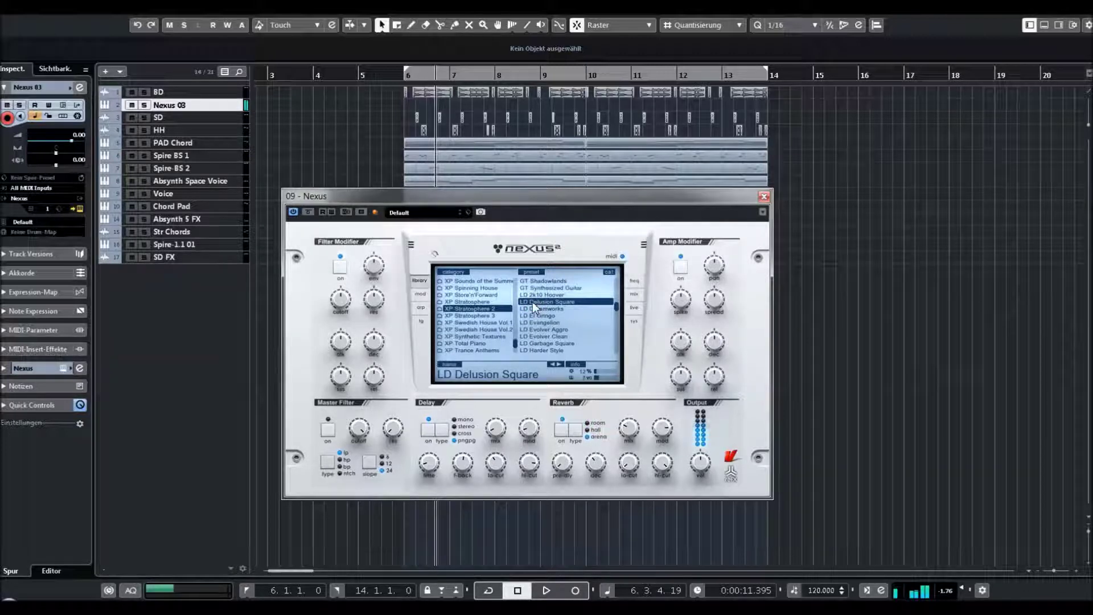
{"action": "right_click", "coordinate": [532, 302]}
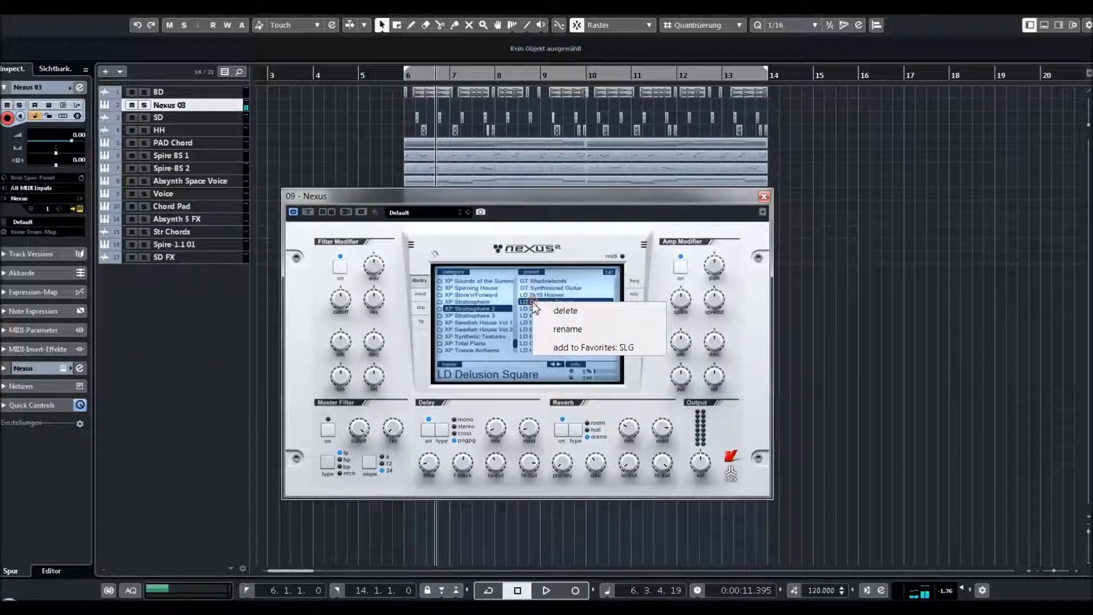
{"action": "left_click", "coordinate": [564, 348]}
Audition the lead presets LD El Gringo, LD Evolver Aggro, LD Garbage Square and LD Harder Style.
{"action": "left_click", "coordinate": [540, 315]}
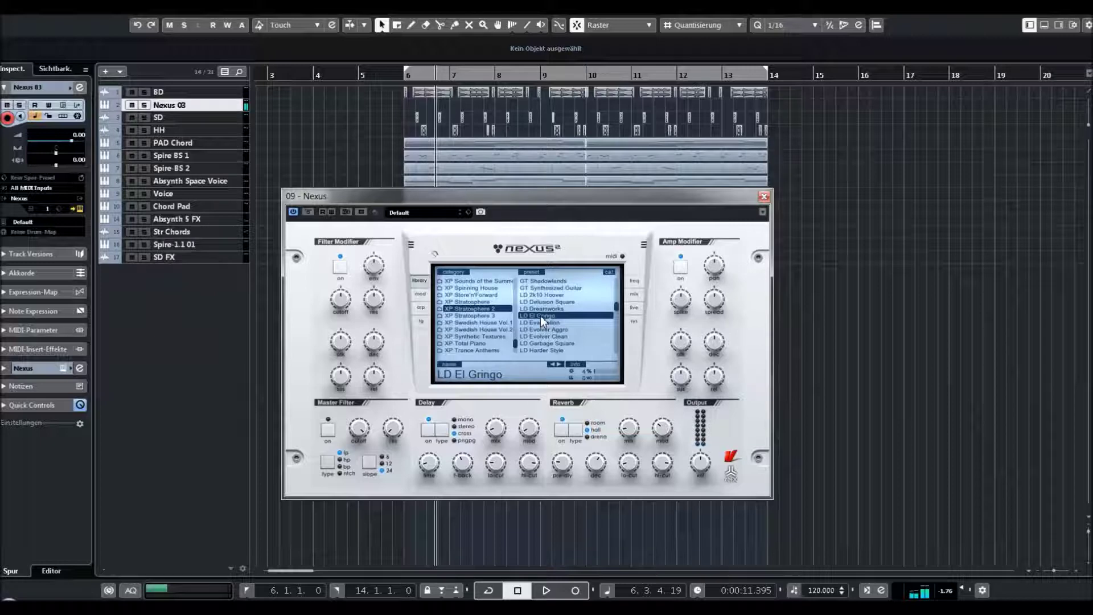
{"action": "left_click", "coordinate": [542, 329]}
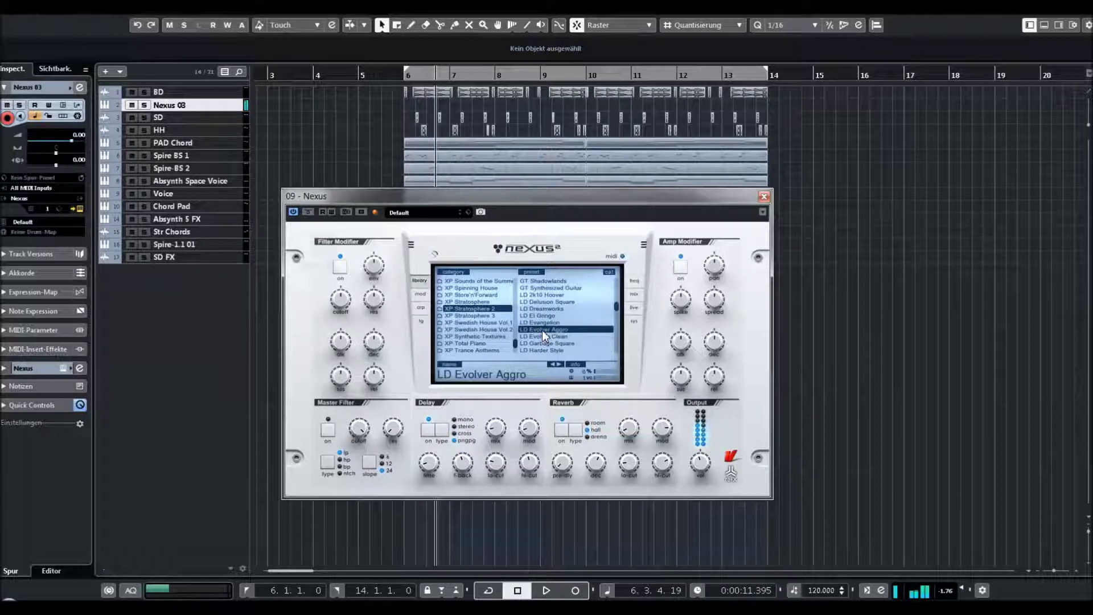
{"action": "scroll", "coordinate": [544, 313], "scroll_direction": "down", "scroll_amount": 5}
{"action": "left_click", "coordinate": [538, 309]}
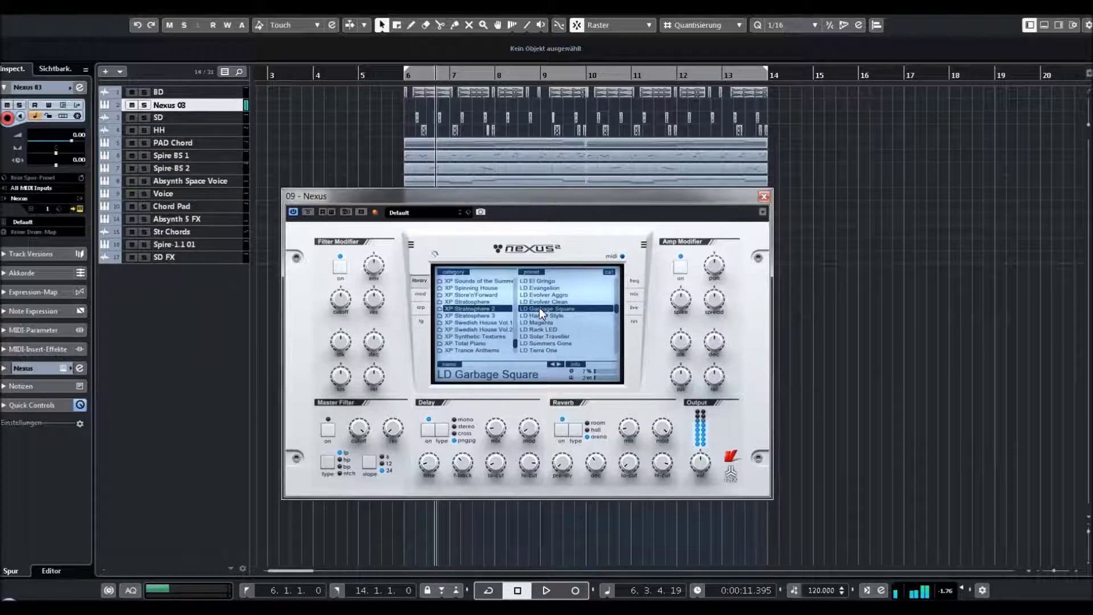
{"action": "left_click", "coordinate": [538, 316]}
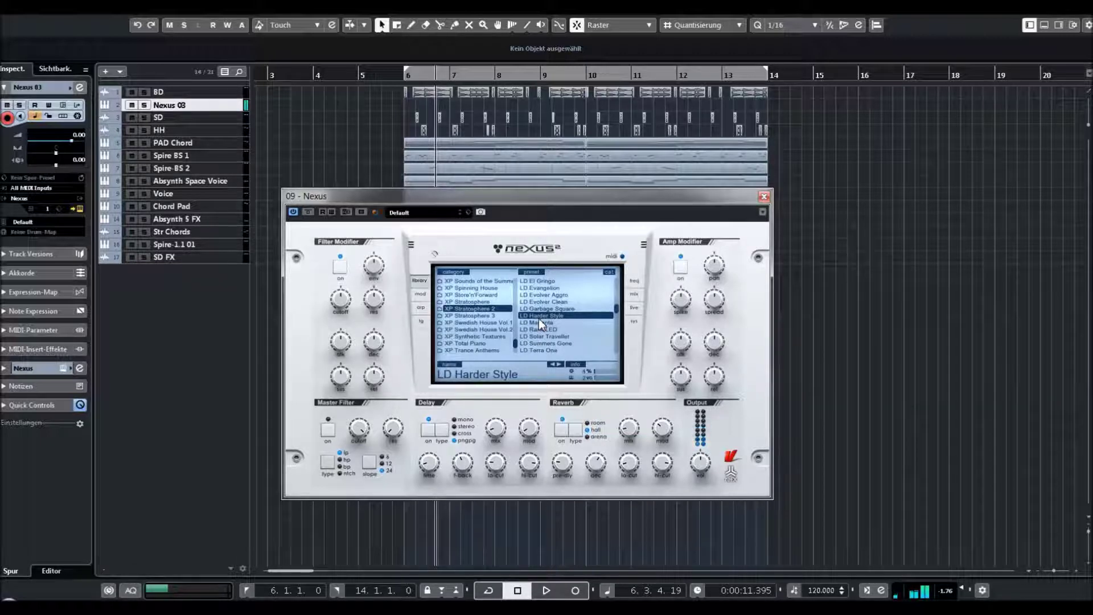
Audition the lead presets LD Rank LED, LD Summers Gone and LD Tiny Bob.
{"action": "scroll", "coordinate": [543, 311], "scroll_direction": "down", "scroll_amount": 4}
{"action": "left_click", "coordinate": [546, 301]}
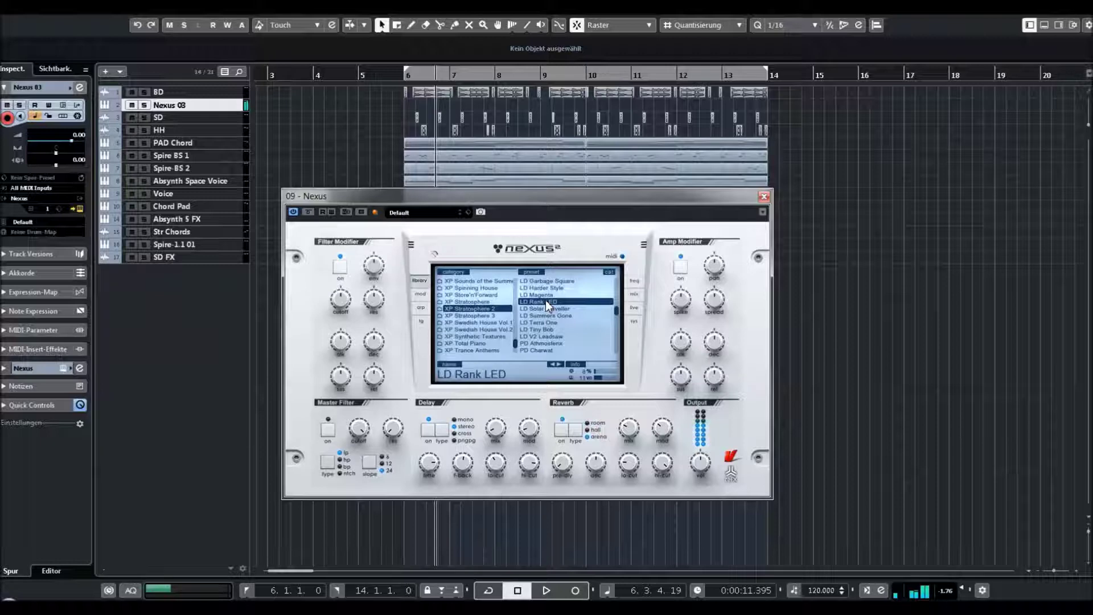
{"action": "left_click", "coordinate": [535, 317]}
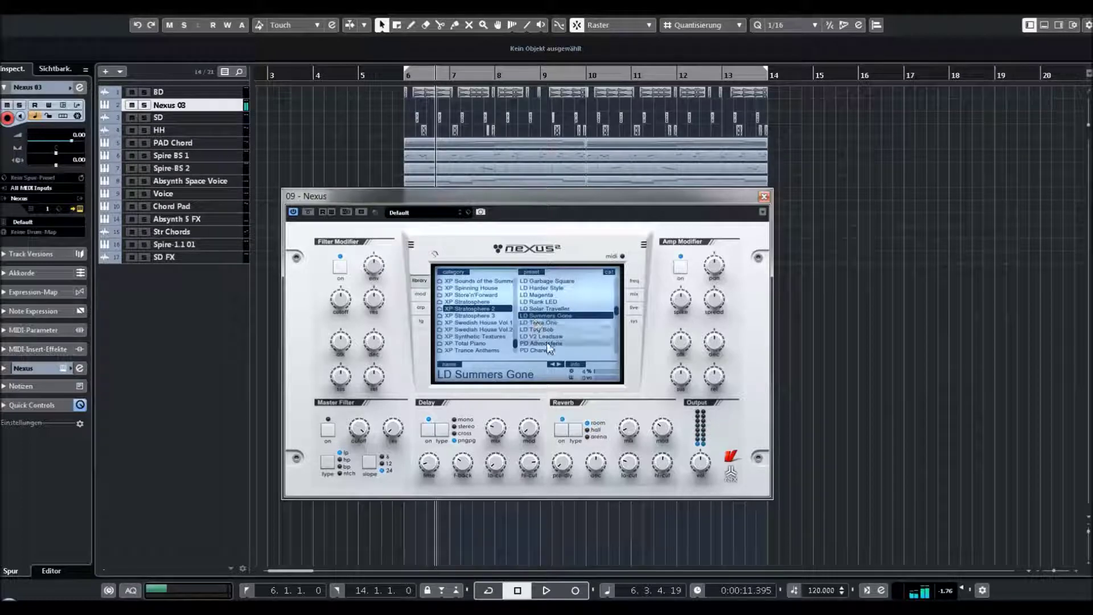
{"action": "left_click", "coordinate": [543, 329]}
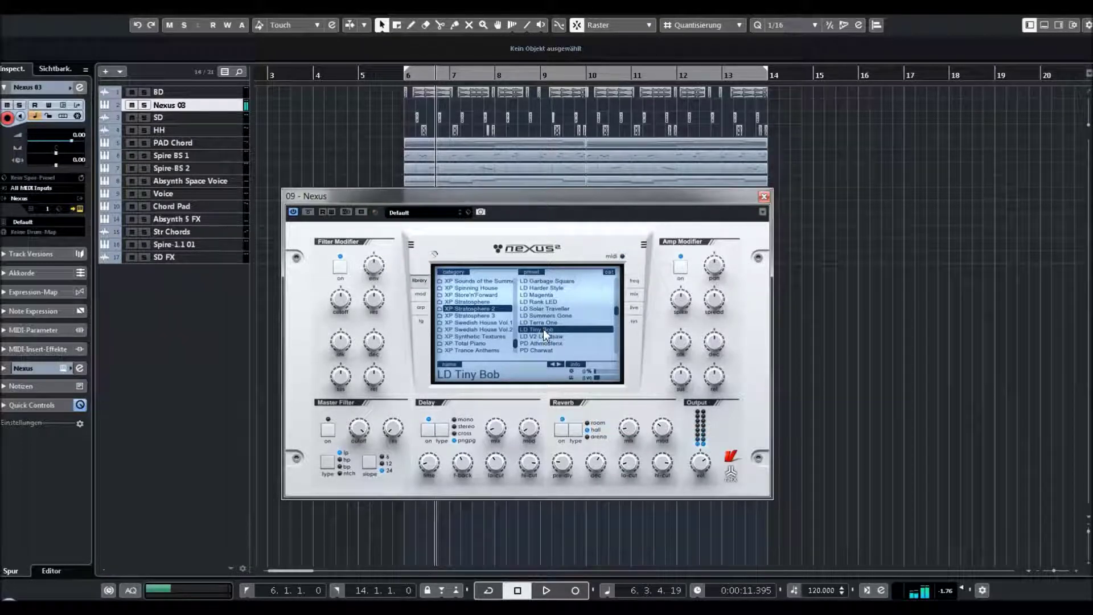
Audition the pad presets PD Athmosferix, PD Crying Strings and PD Loooong Comb.
{"action": "scroll", "coordinate": [543, 329], "scroll_direction": "down", "scroll_amount": 3}
{"action": "left_click", "coordinate": [538, 310]}
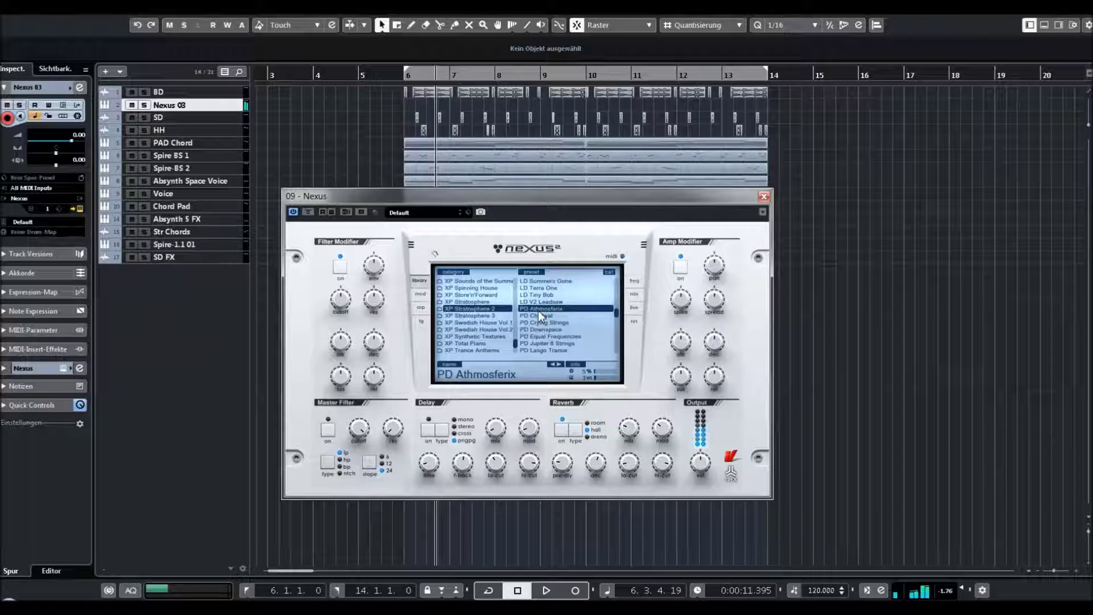
{"action": "left_click", "coordinate": [535, 320]}
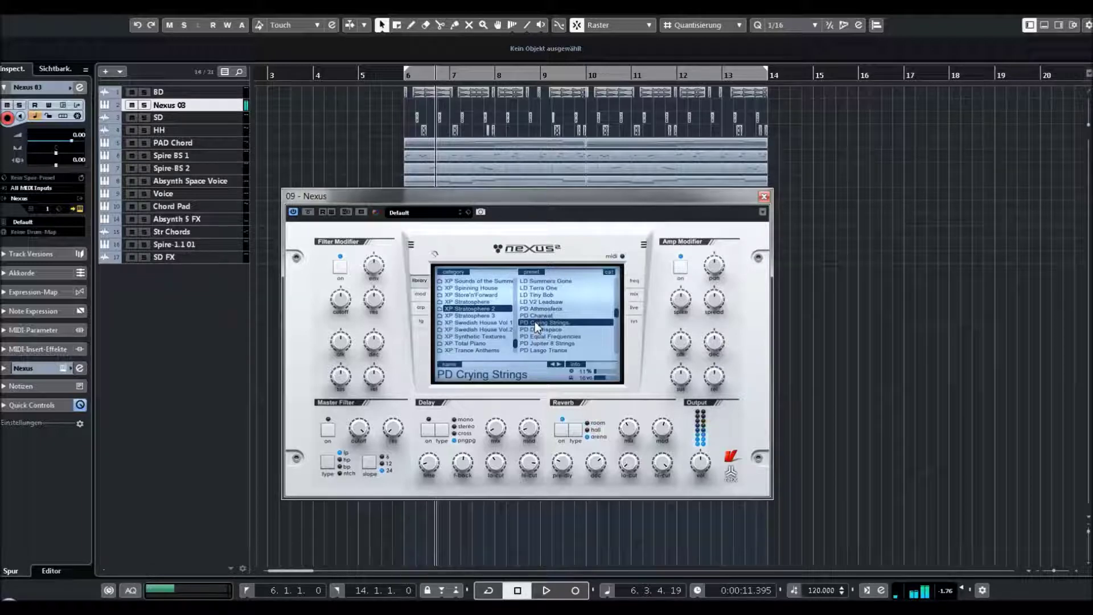
{"action": "scroll", "coordinate": [535, 321], "scroll_direction": "down", "scroll_amount": 2}
{"action": "left_click", "coordinate": [540, 315]}
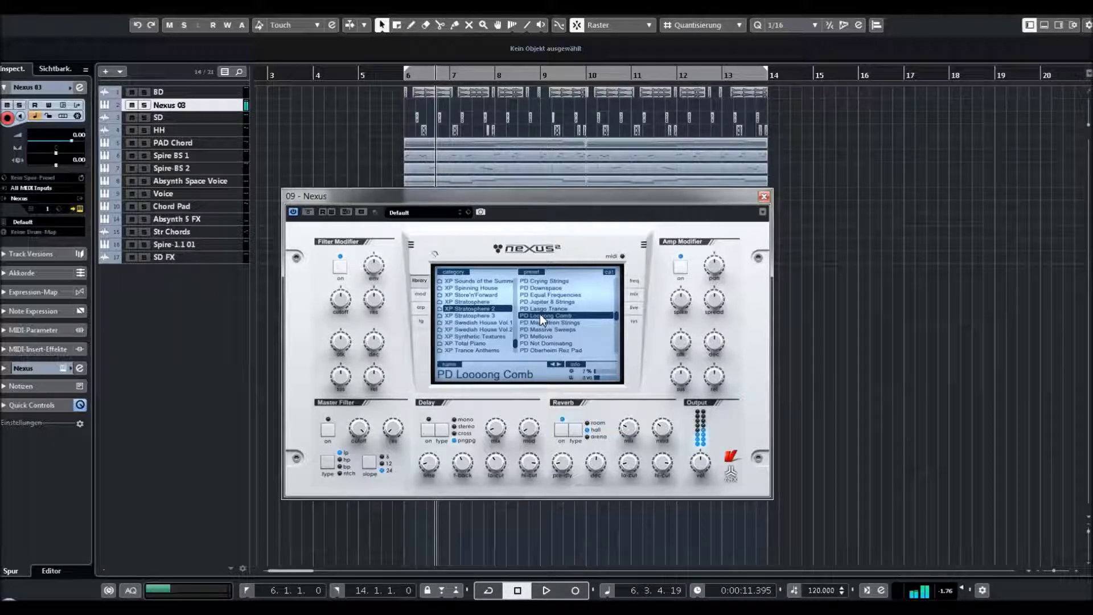
Audition the pad presets PD Oberheim Rez Pad and PD Prophet Strings 1.
{"action": "scroll", "coordinate": [539, 313], "scroll_direction": "down", "scroll_amount": 3}
{"action": "left_click", "coordinate": [546, 303]}
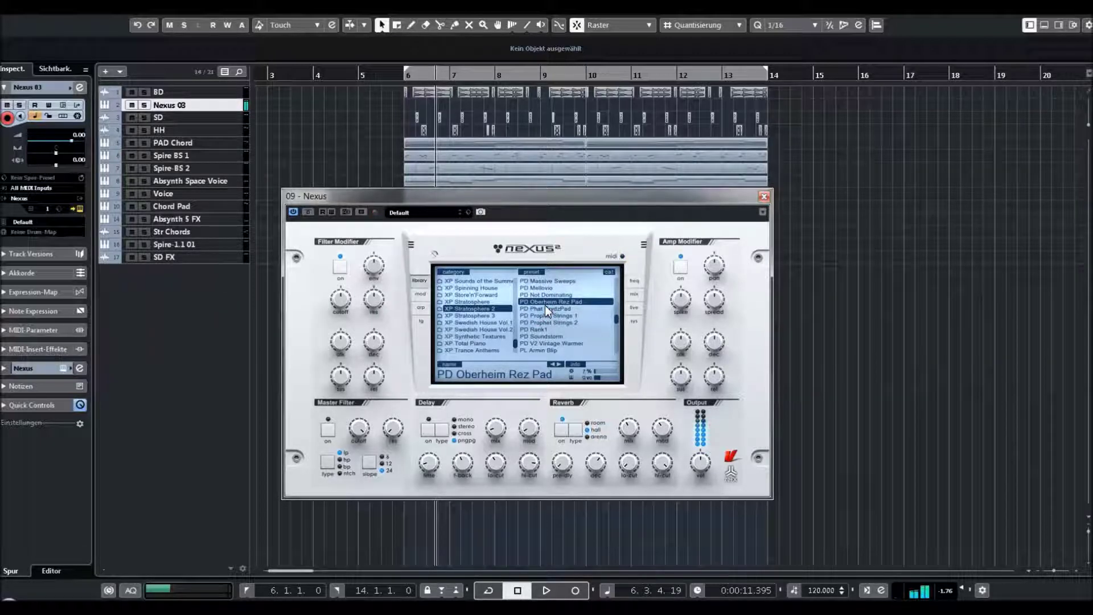
{"action": "left_click", "coordinate": [536, 317]}
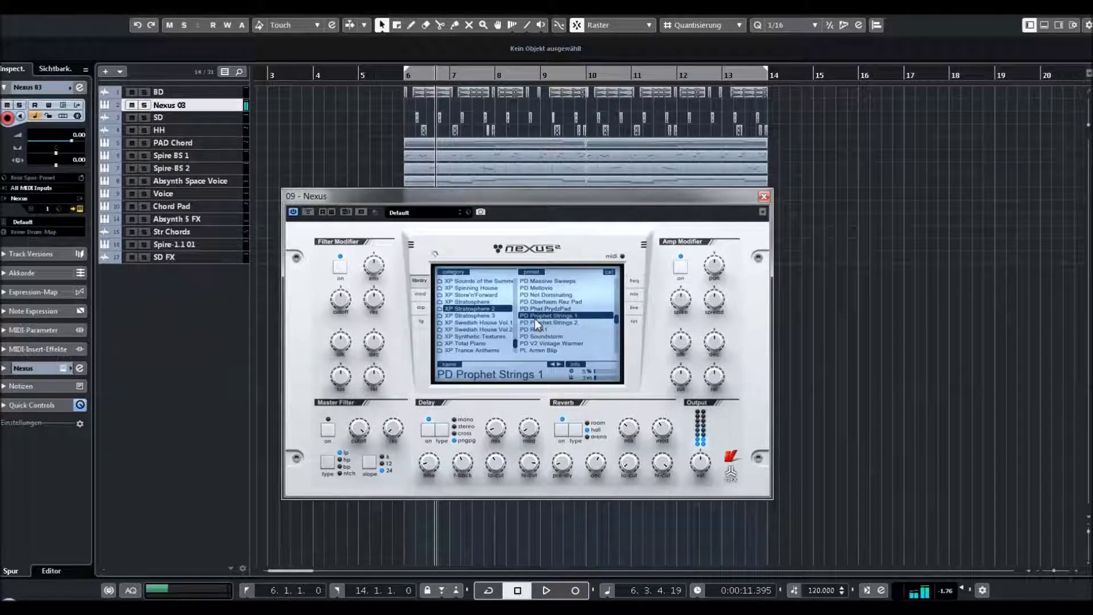
Audition the pluck preset PL Armin Blip with its delay time set to 1/16.
{"action": "left_click", "coordinate": [534, 341]}
{"action": "scroll", "coordinate": [533, 338], "scroll_direction": "down", "scroll_amount": 2}
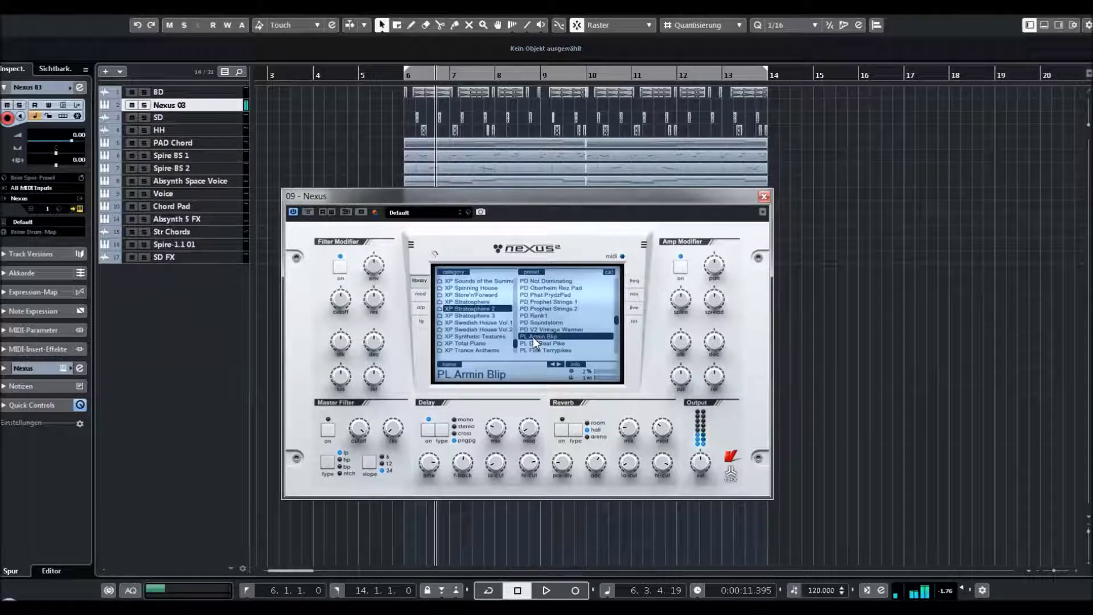
{"action": "mouse_move", "coordinate": [429, 464]}
{"action": "left_click_drag", "start_coordinate": [430, 464], "coordinate": [449, 542]}
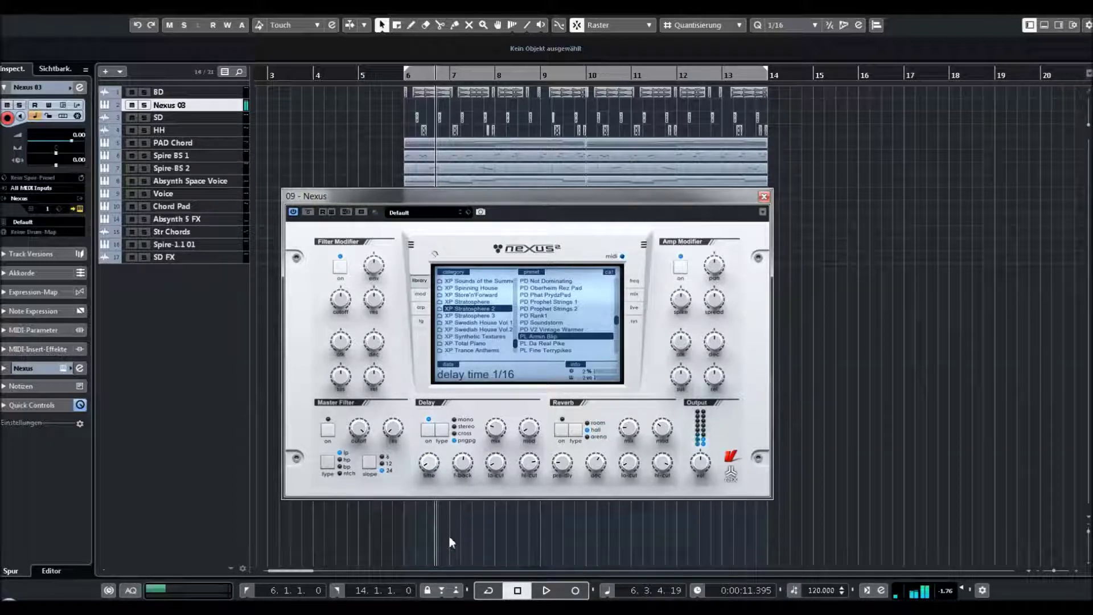
Audition the pluck presets PL Gaia Pluck and PL Pizza-Saw.
{"action": "scroll", "coordinate": [546, 317], "scroll_direction": "down", "scroll_amount": 3}
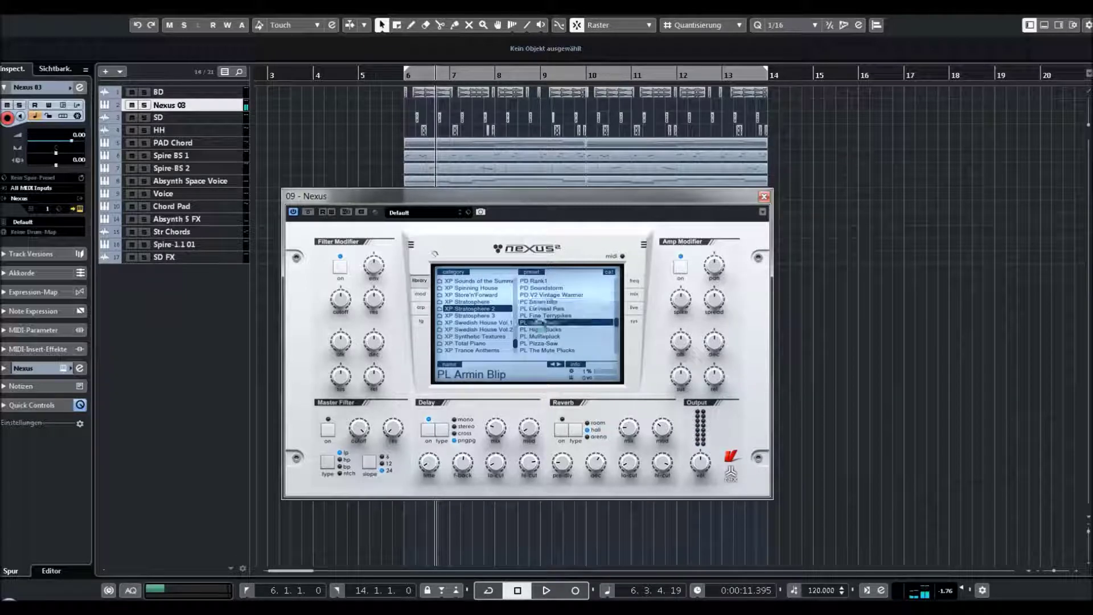
{"action": "left_click", "coordinate": [539, 323]}
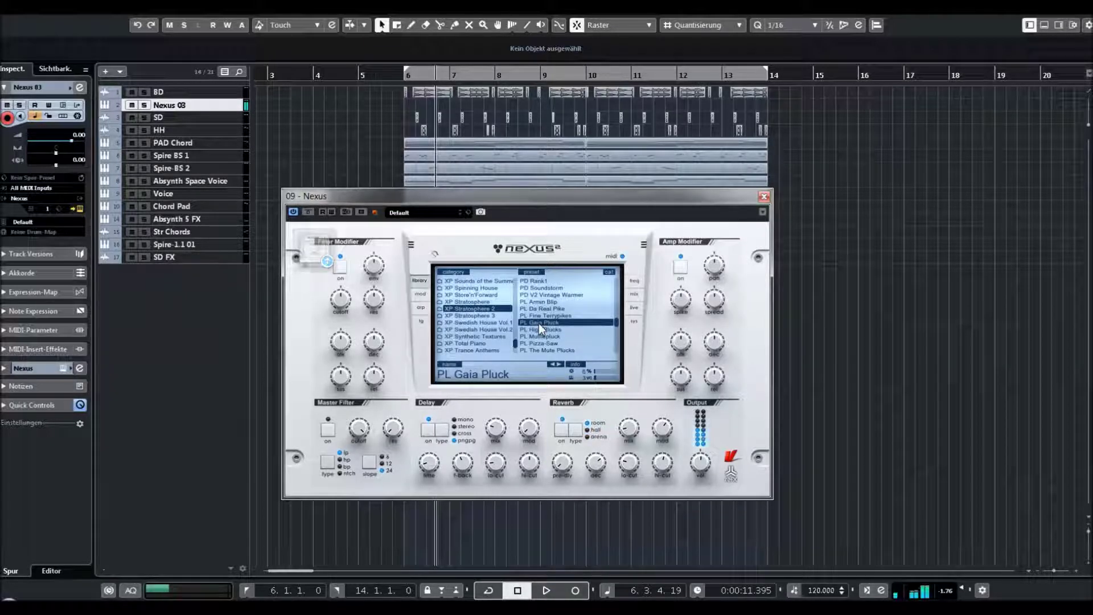
{"action": "scroll", "coordinate": [539, 323], "scroll_direction": "down", "scroll_amount": 2}
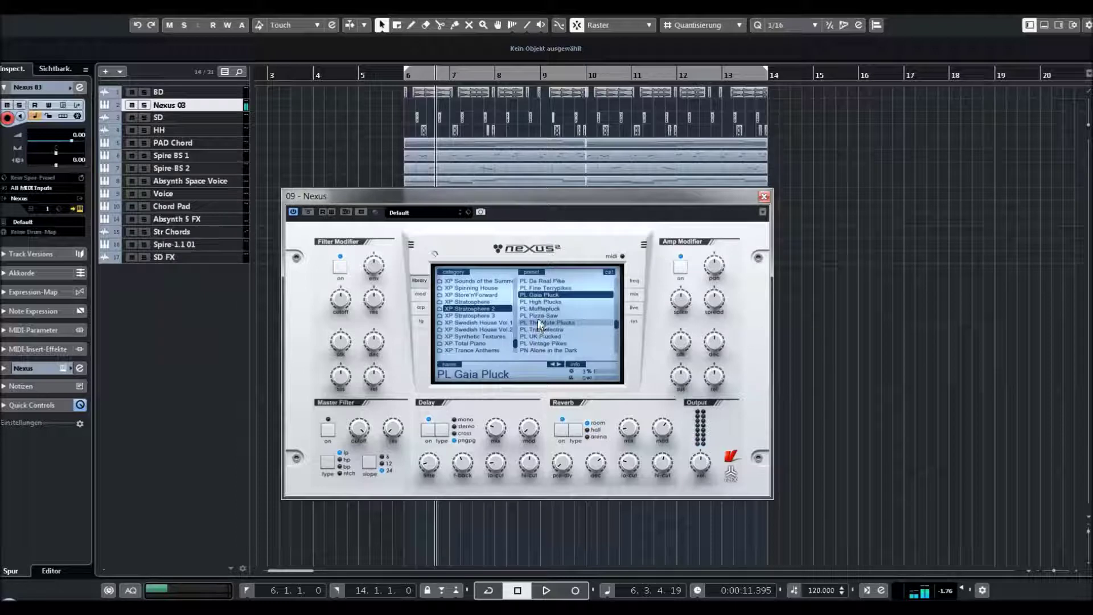
{"action": "left_click", "coordinate": [537, 315]}
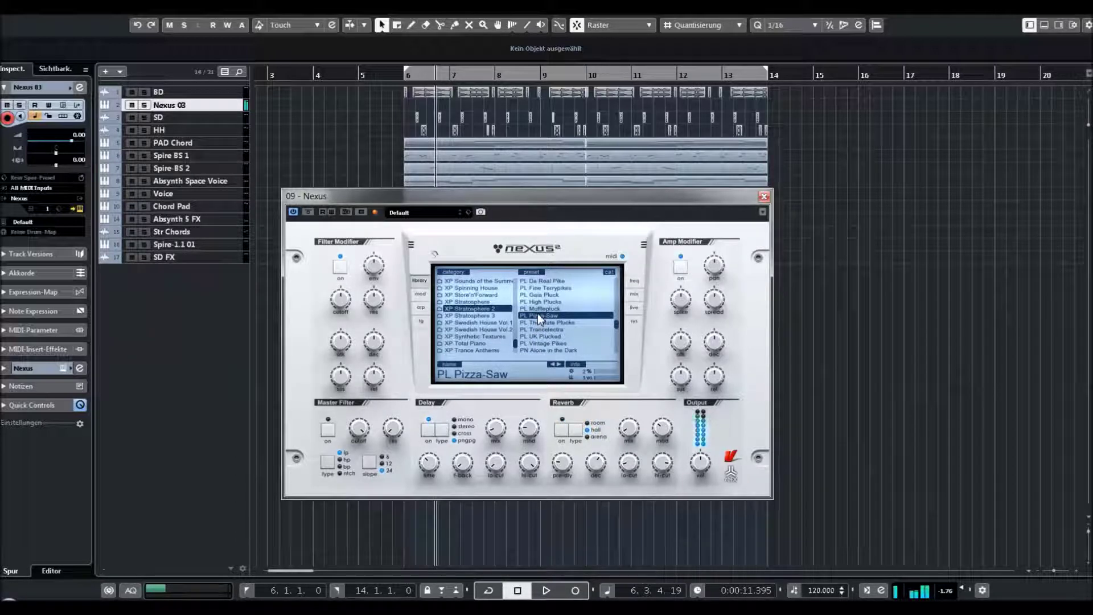
Audition the pluck preset PL UK Plucked and the piano presets PN Angeltears, PN Apollo Six and PN Lead Piano.
{"action": "left_click", "coordinate": [541, 336]}
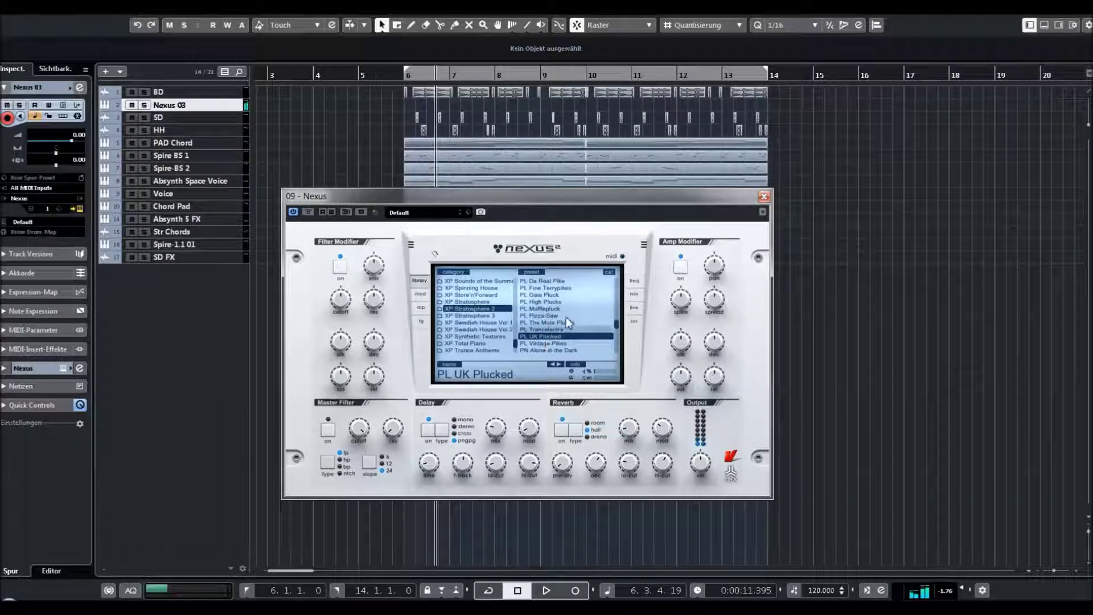
{"action": "scroll", "coordinate": [566, 317], "scroll_direction": "down", "scroll_amount": 3}
{"action": "left_click", "coordinate": [530, 309]}
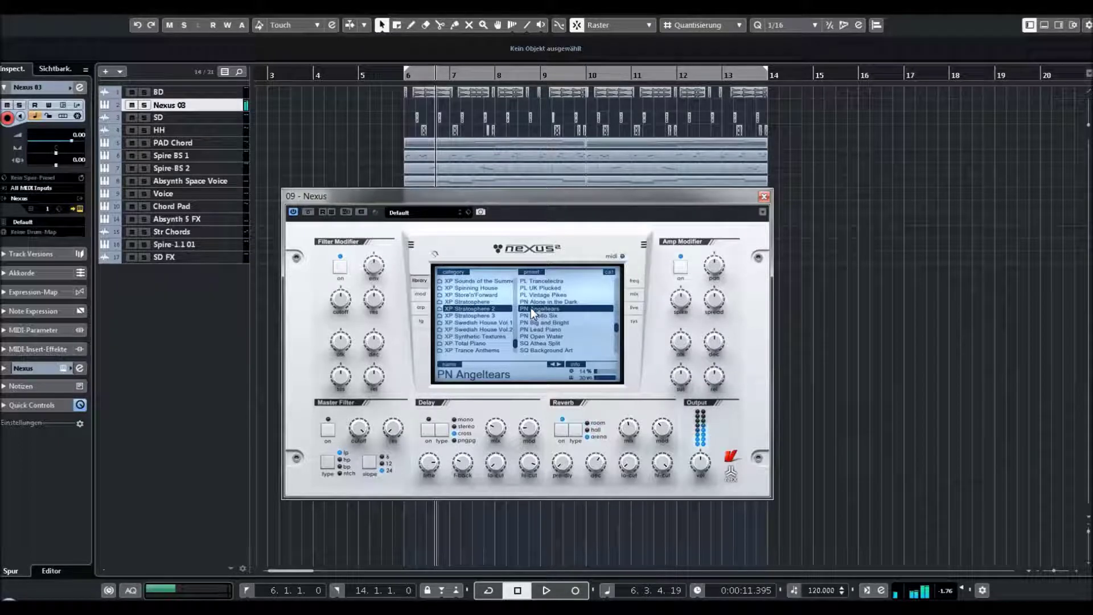
{"action": "left_click", "coordinate": [538, 317]}
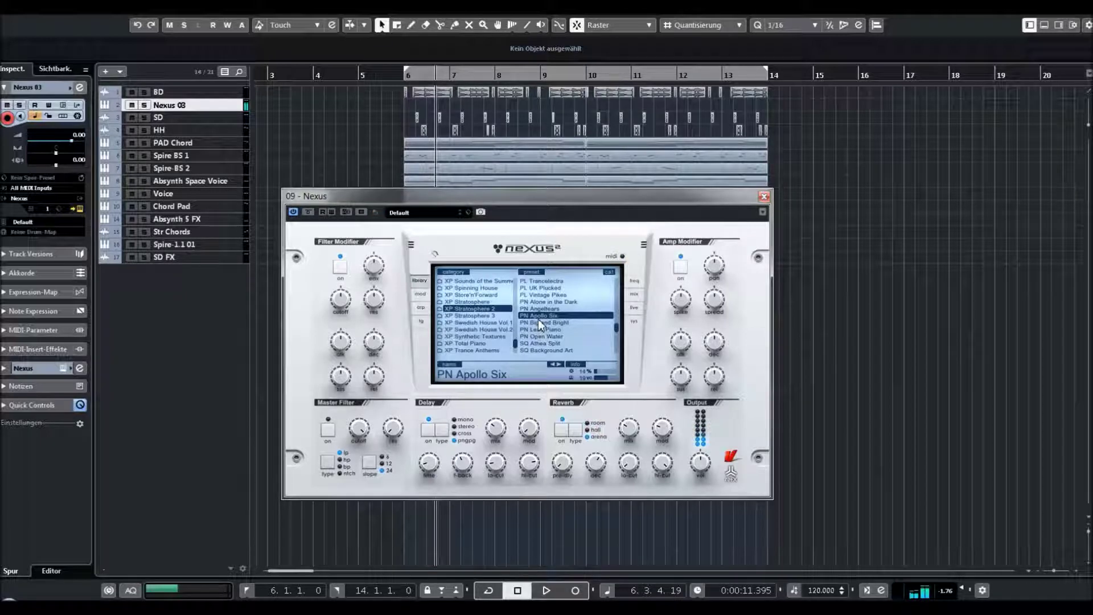
{"action": "left_click", "coordinate": [534, 308]}
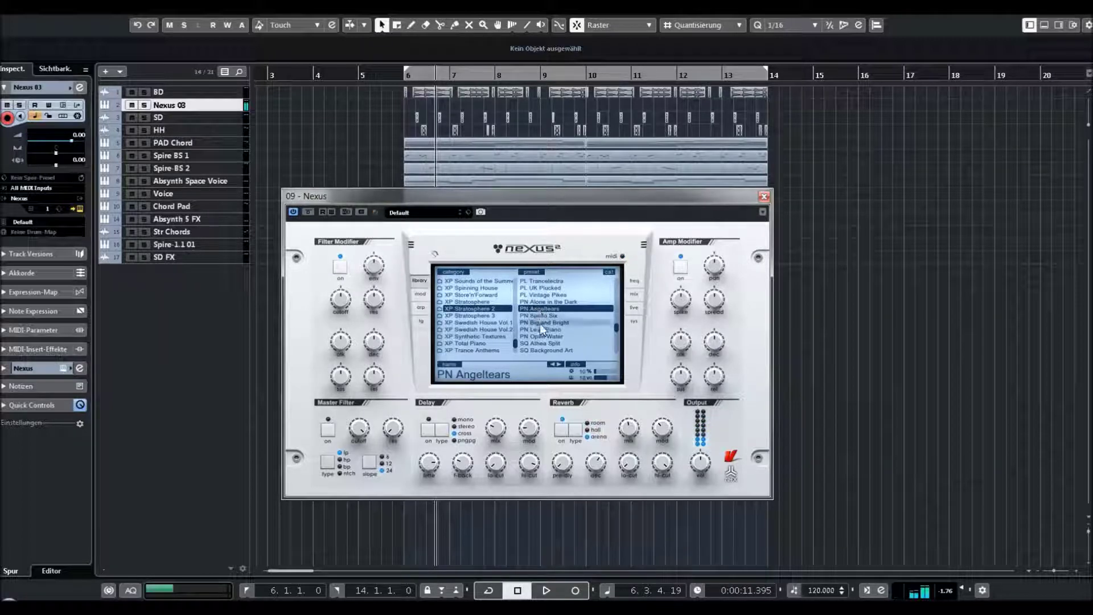
{"action": "left_click", "coordinate": [537, 330]}
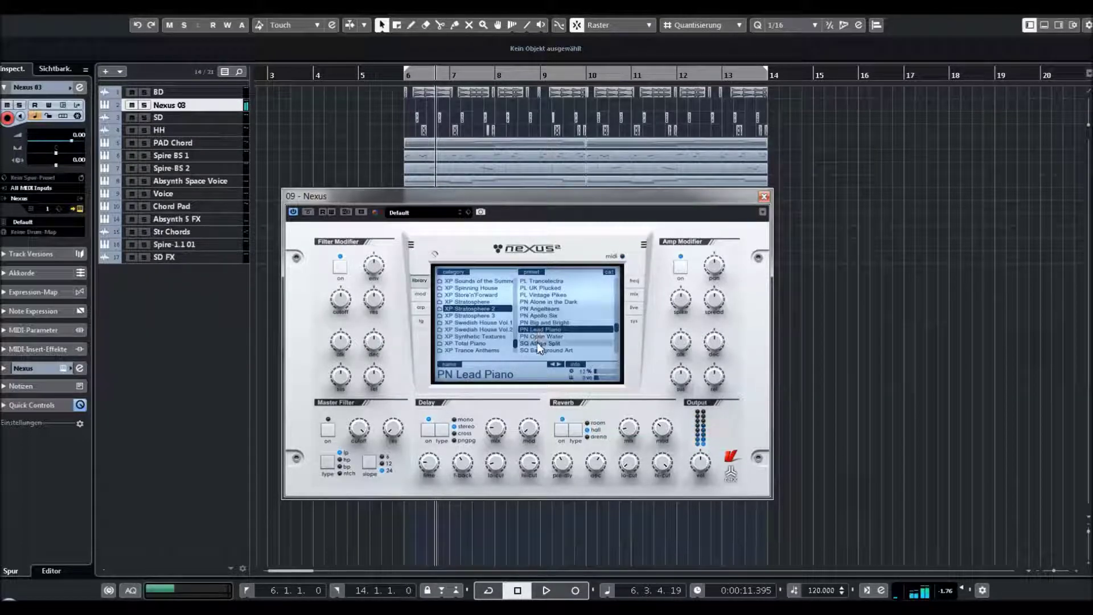
Audition the sequence preset SQ Athea Split and add it to Favorites: SLG.
{"action": "left_click", "coordinate": [537, 343]}
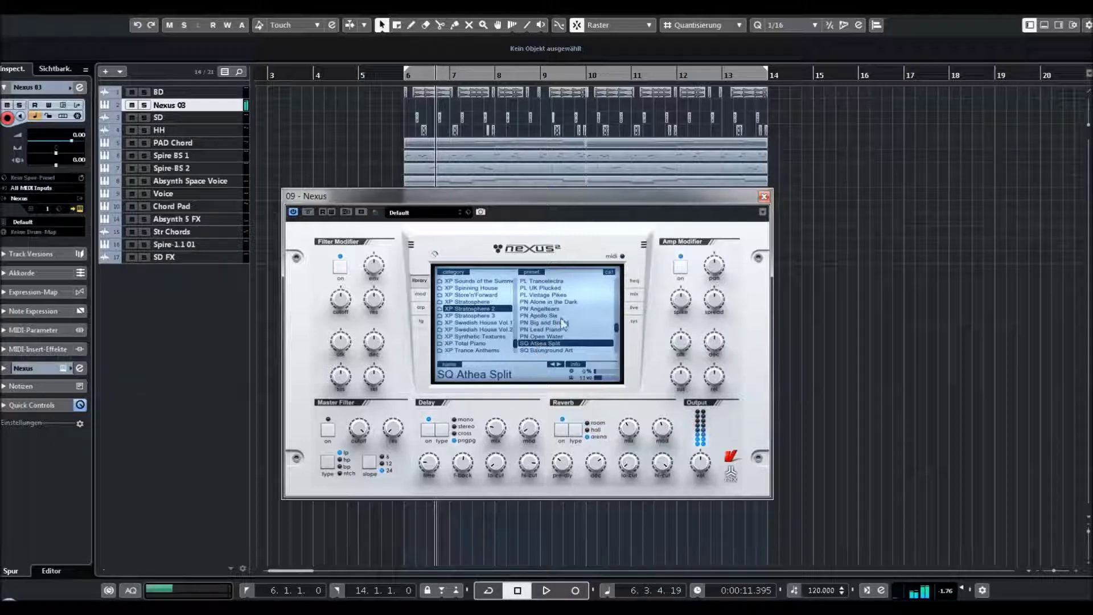
{"action": "scroll", "coordinate": [568, 305], "scroll_direction": "down", "scroll_amount": 2}
{"action": "scroll", "coordinate": [541, 323], "scroll_direction": "down", "scroll_amount": 2}
{"action": "right_click", "coordinate": [541, 313]}
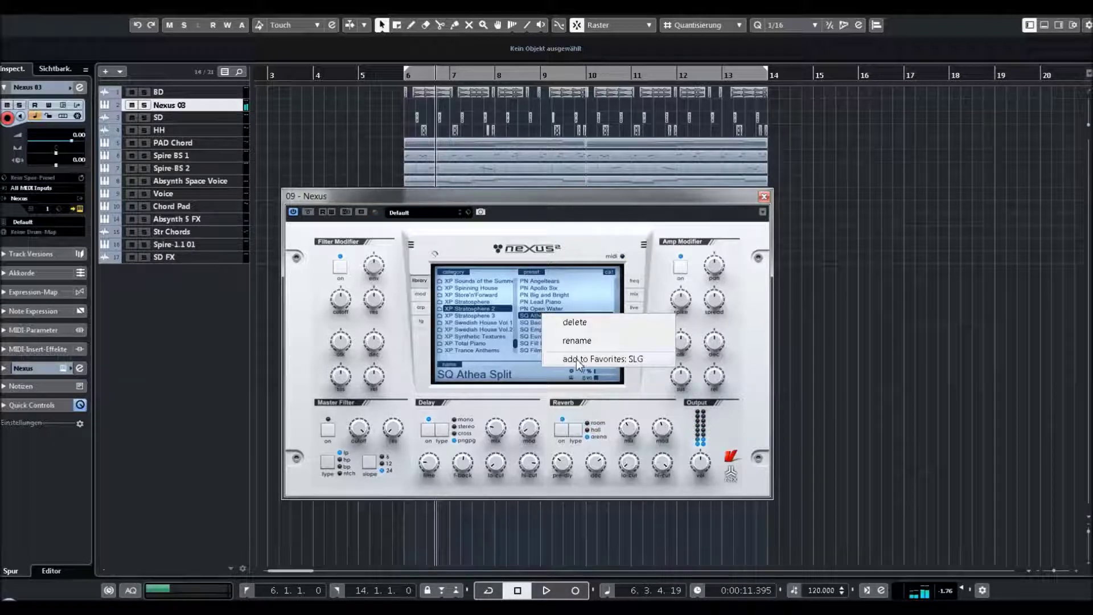
{"action": "left_click", "coordinate": [575, 359]}
Audition the sequence presets SQ Empath and SQ Fill Boring Bsslines.
{"action": "left_click", "coordinate": [535, 330]}
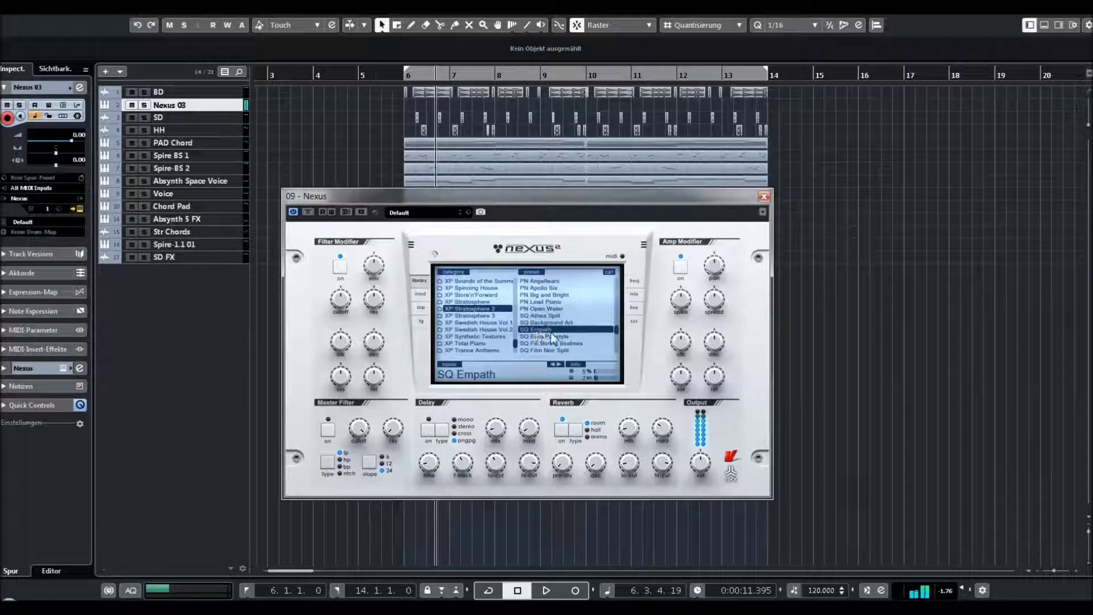
{"action": "scroll", "coordinate": [538, 326], "scroll_direction": "down", "scroll_amount": 3}
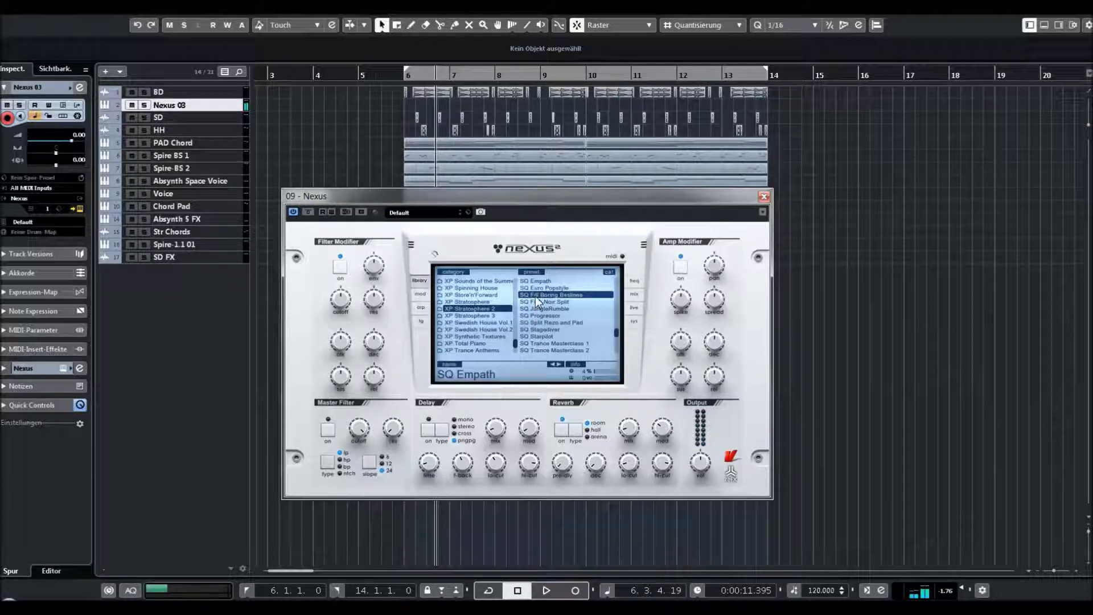
{"action": "left_click", "coordinate": [535, 296]}
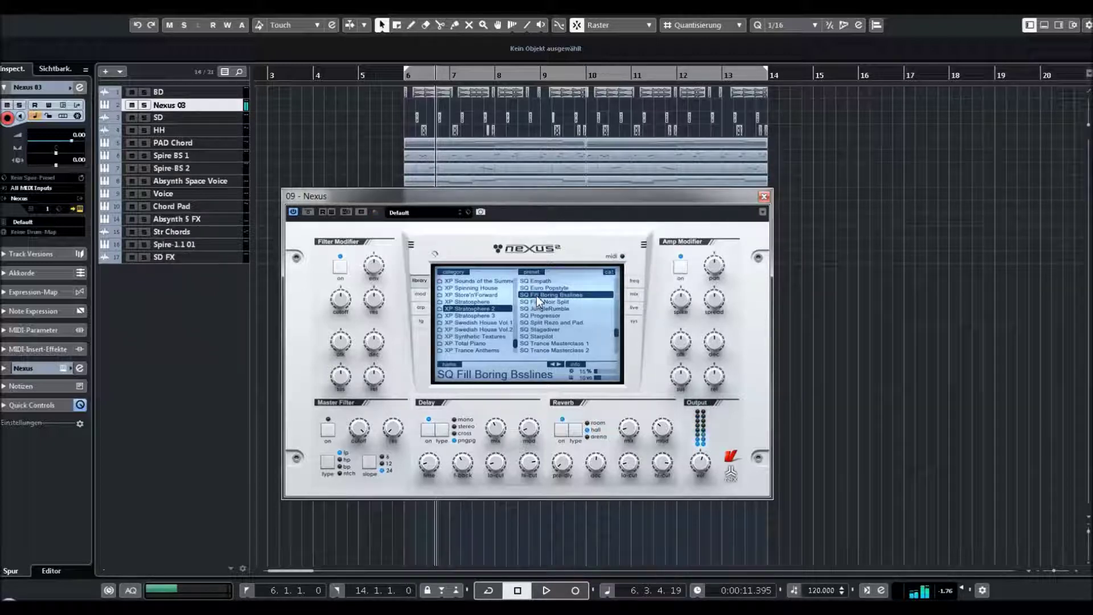
Audition the sequence preset SQ Film Noir Split and add it to Favorites: SLG.
{"action": "left_click", "coordinate": [538, 302]}
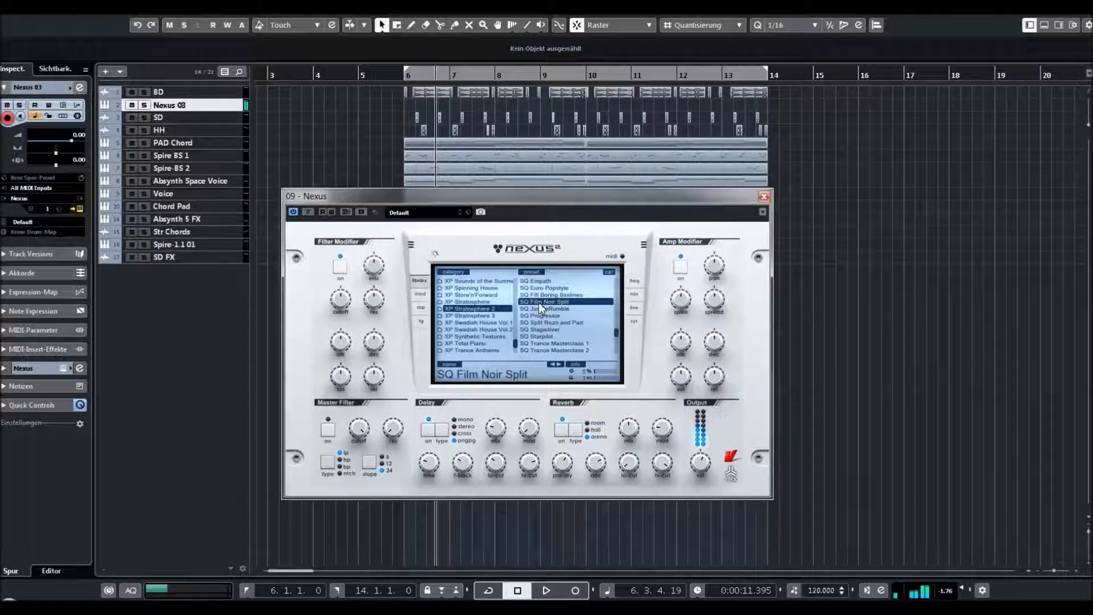
{"action": "right_click", "coordinate": [538, 302]}
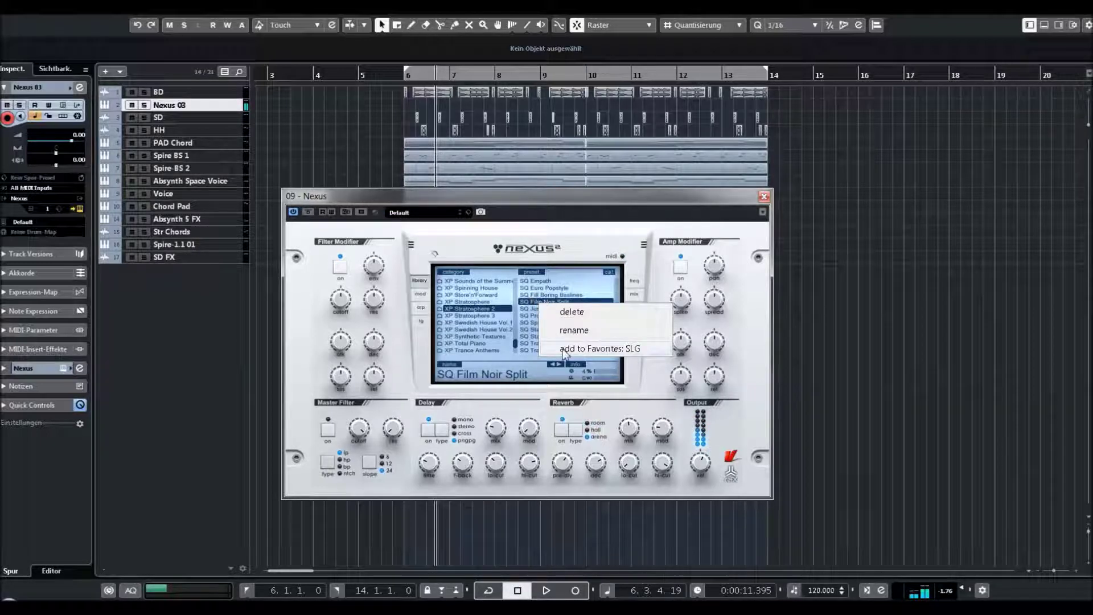
Audition the sequence presets SQ JungleRumble, SQ Progressor, SQ Stagediver and SQ Trance Masterclass 1.
{"action": "left_click", "coordinate": [548, 309]}
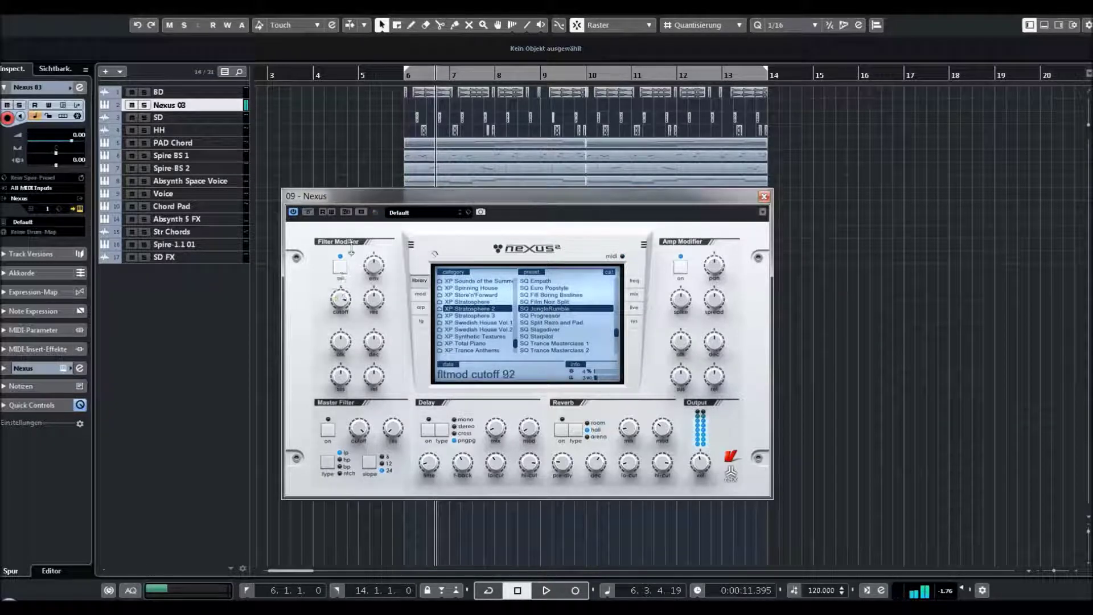
{"action": "key", "text": "Down"}
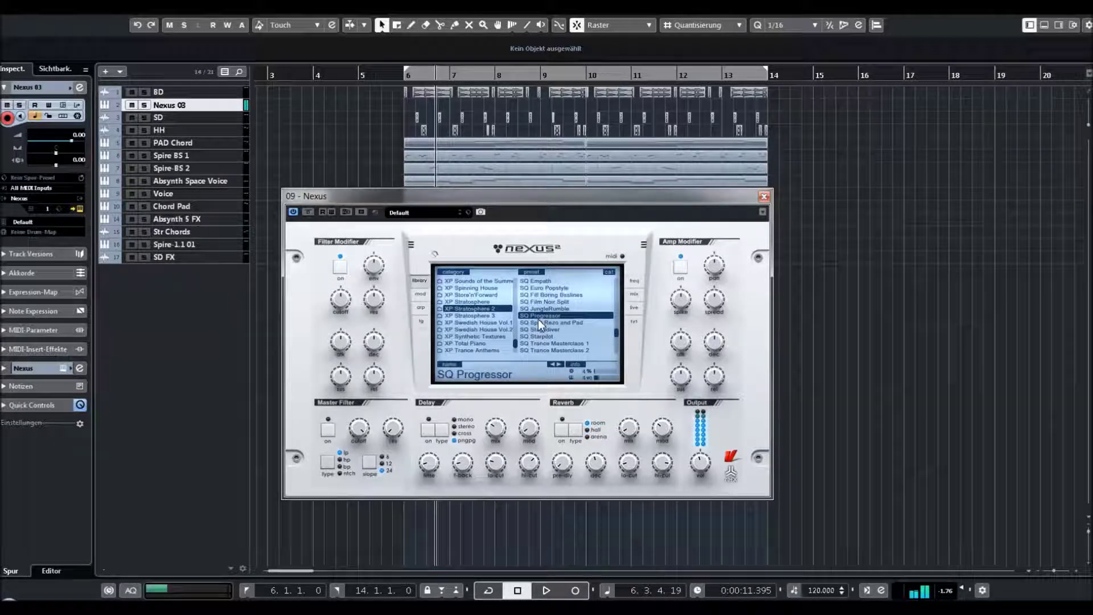
{"action": "scroll", "coordinate": [544, 307], "scroll_direction": "down", "scroll_amount": 2}
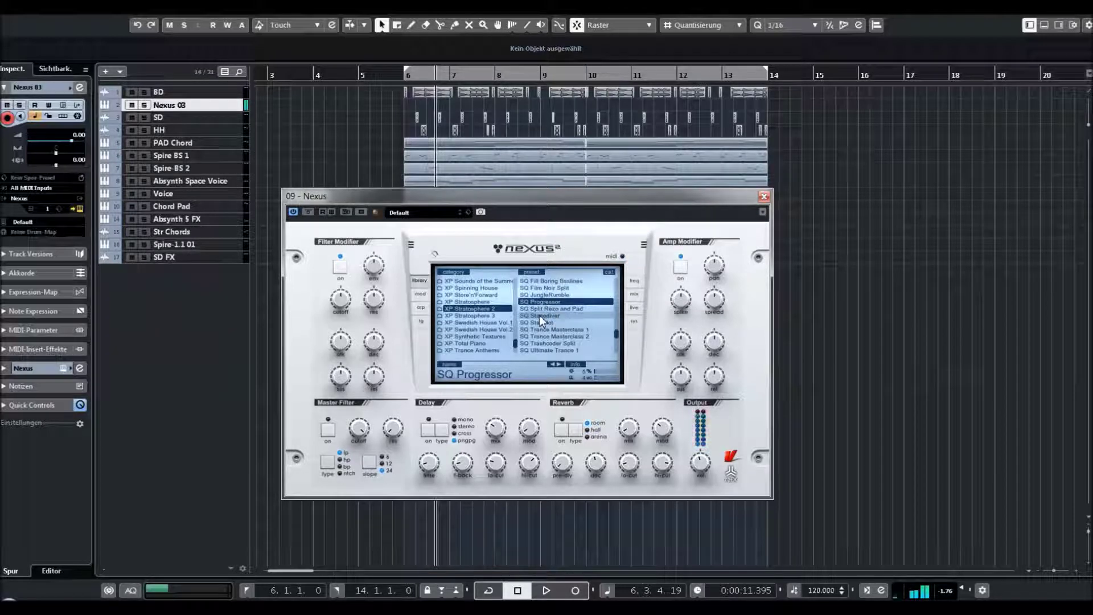
{"action": "left_click", "coordinate": [539, 315]}
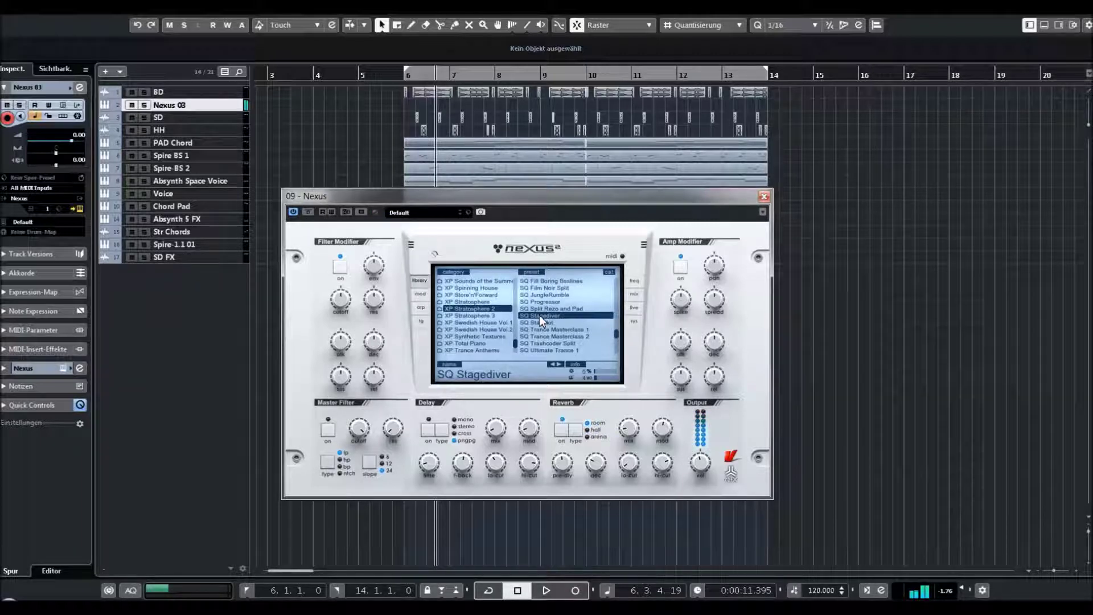
{"action": "left_click", "coordinate": [532, 329]}
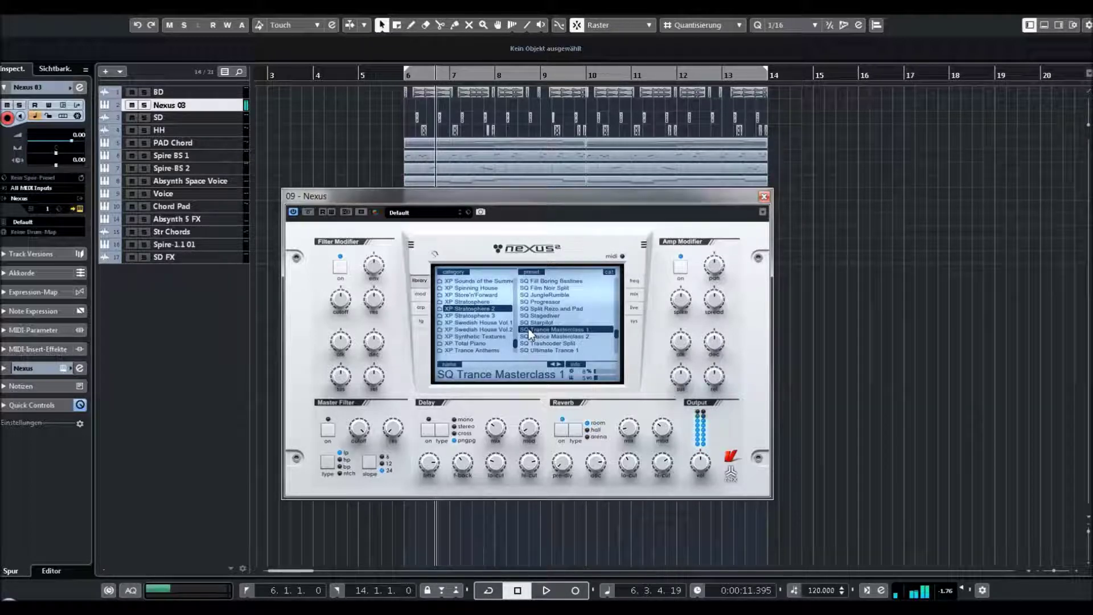
Audition the sequence preset SQ Trance Masterclass 2 while sweeping the filter modifier cutoff, reaching 51.
{"action": "scroll", "coordinate": [538, 316], "scroll_direction": "down", "scroll_amount": 2}
{"action": "left_click", "coordinate": [536, 309]}
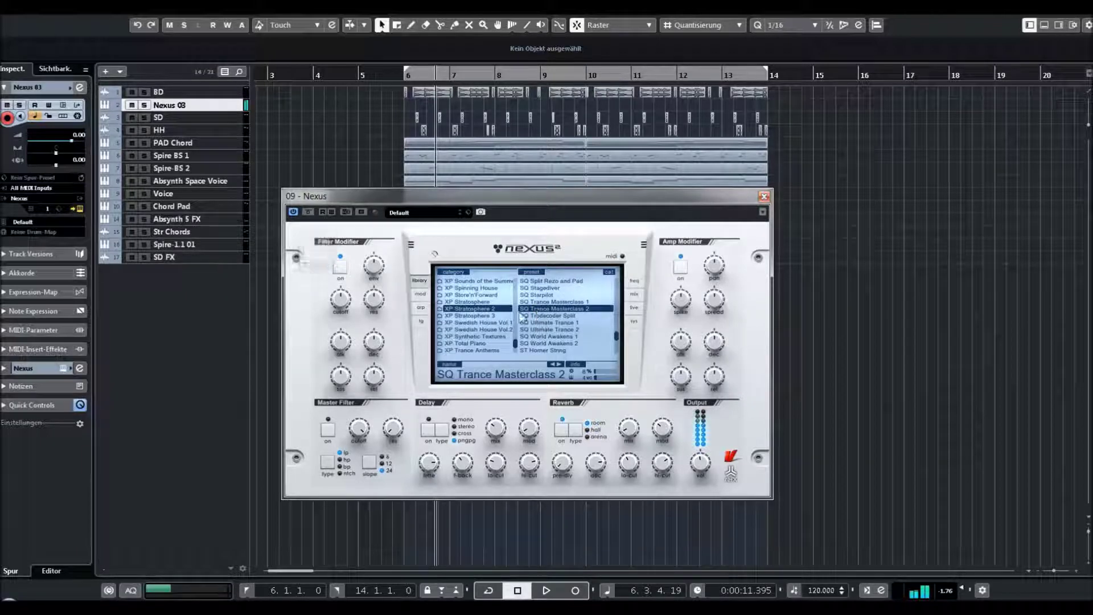
{"action": "left_click_drag", "start_coordinate": [348, 306], "coordinate": [351, 269]}
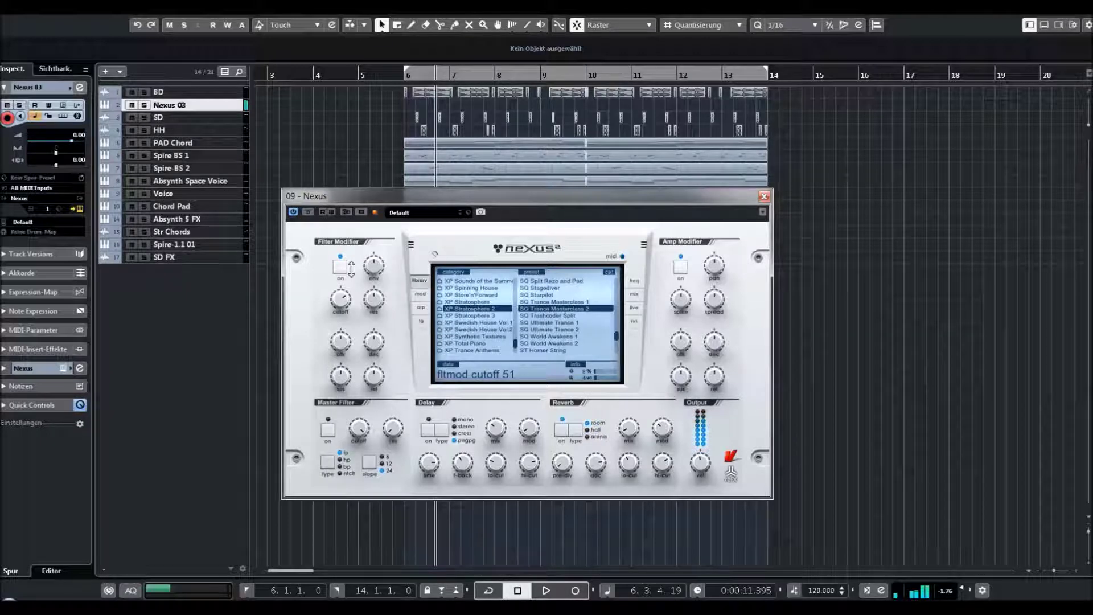
Audition the sequence presets SQ Ultimate Trance 1 and SQ World Awakens 1, and add SQ World Awakens 1 to Favorites: SLG.
{"action": "left_click", "coordinate": [538, 322]}
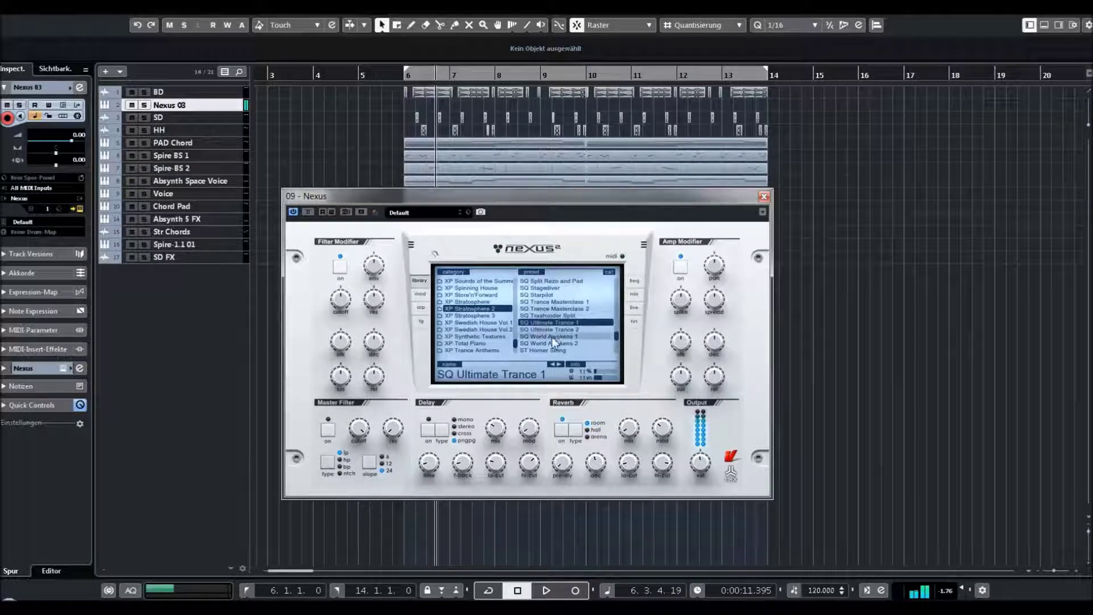
{"action": "left_click", "coordinate": [548, 337]}
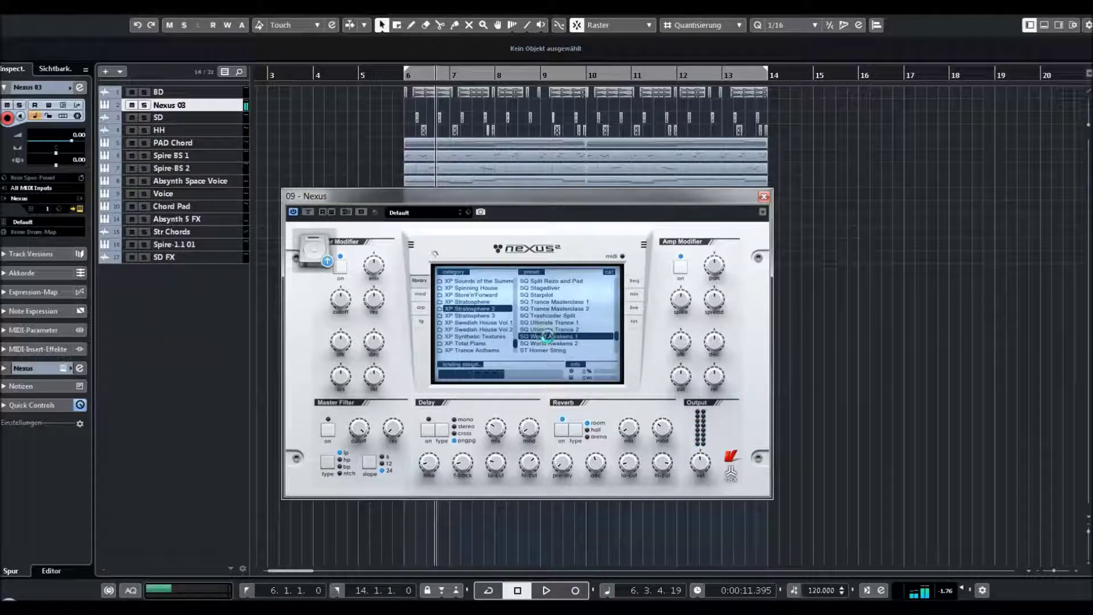
{"action": "scroll", "coordinate": [553, 301], "scroll_direction": "down", "scroll_amount": 2}
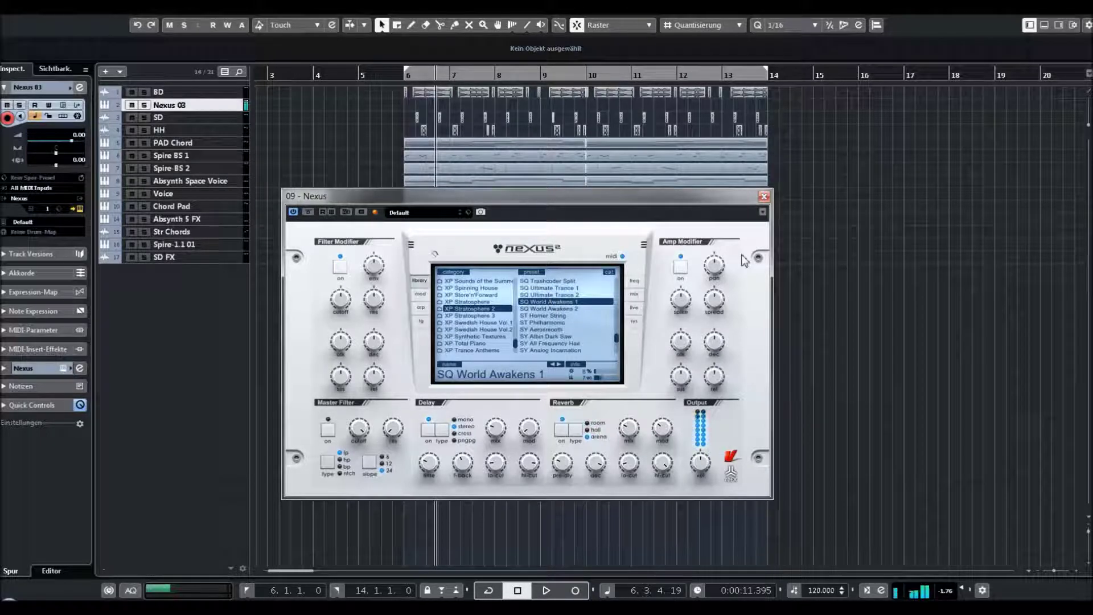
{"action": "right_click", "coordinate": [571, 305]}
{"action": "left_click", "coordinate": [606, 353]}
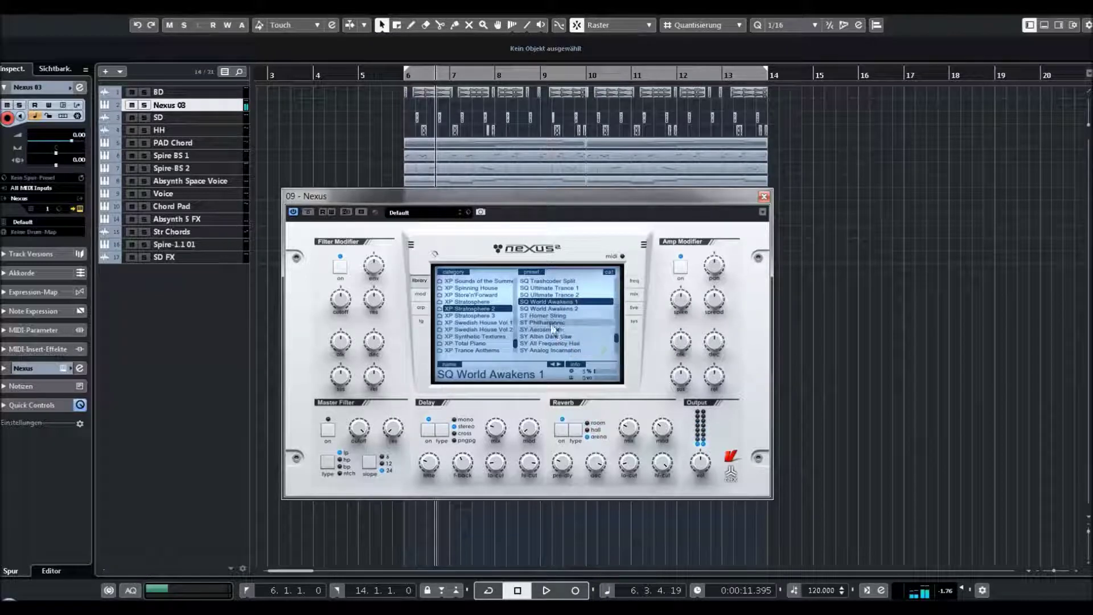
Audition the presets SQ World Awakens 2, ST Horner String and SY Aerosmooth.
{"action": "left_click", "coordinate": [544, 309]}
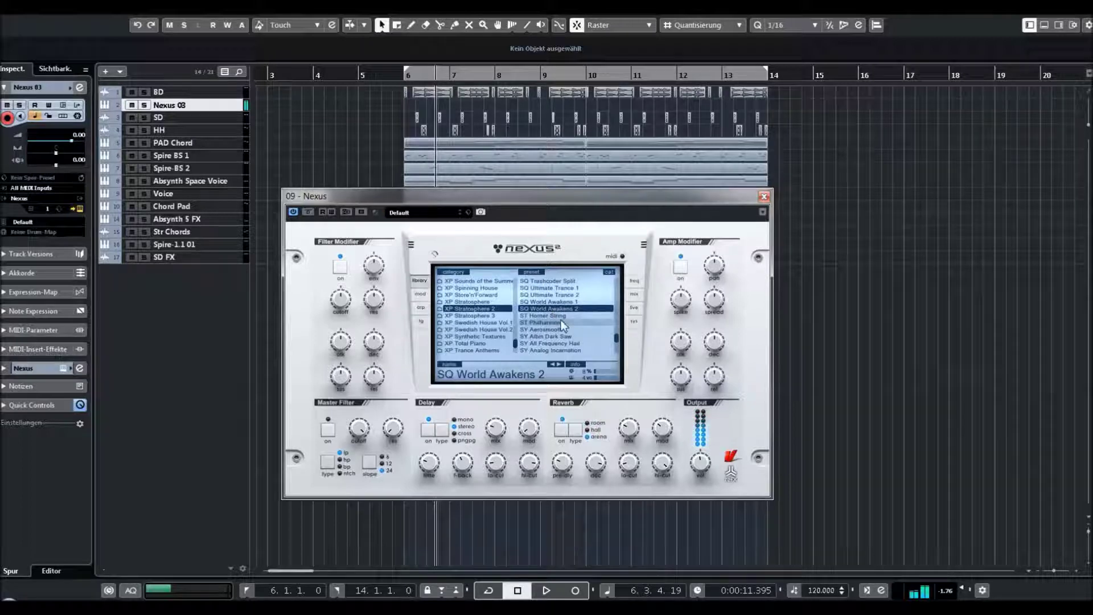
{"action": "left_click", "coordinate": [556, 316]}
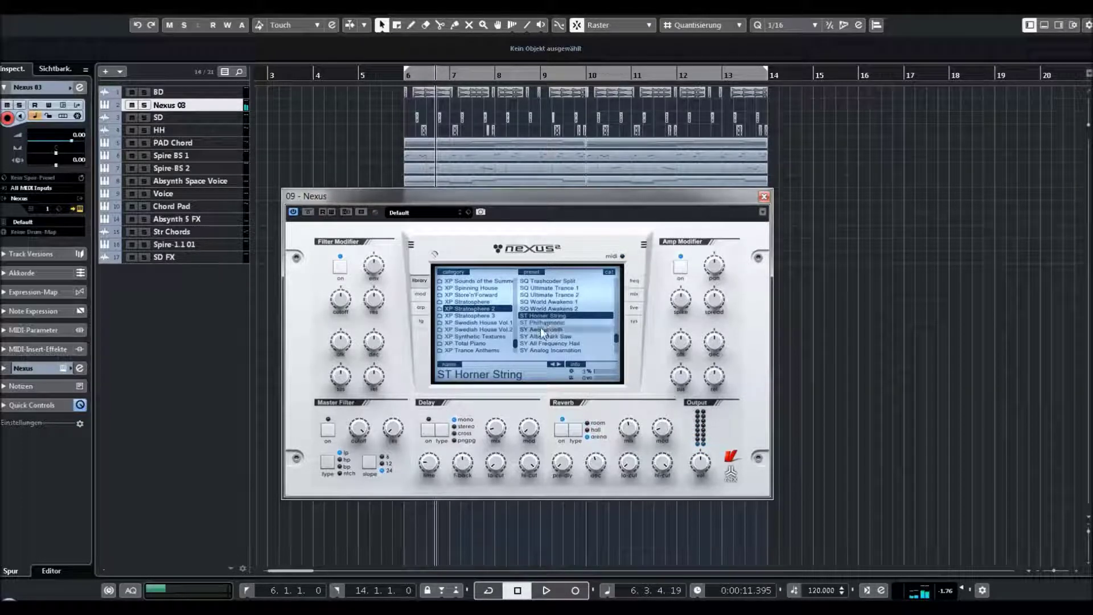
{"action": "left_click", "coordinate": [540, 329]}
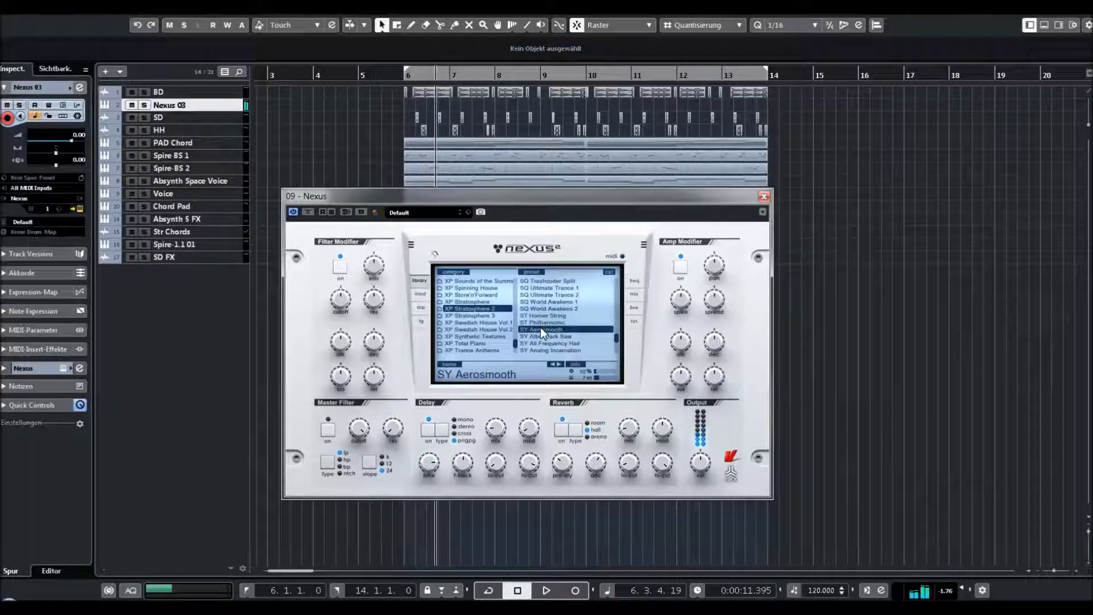
Audition the synth presets SY Analog Incarnation and SY Bright Moogy LD.
{"action": "scroll", "coordinate": [546, 322], "scroll_direction": "down", "scroll_amount": 2}
{"action": "left_click", "coordinate": [547, 321]}
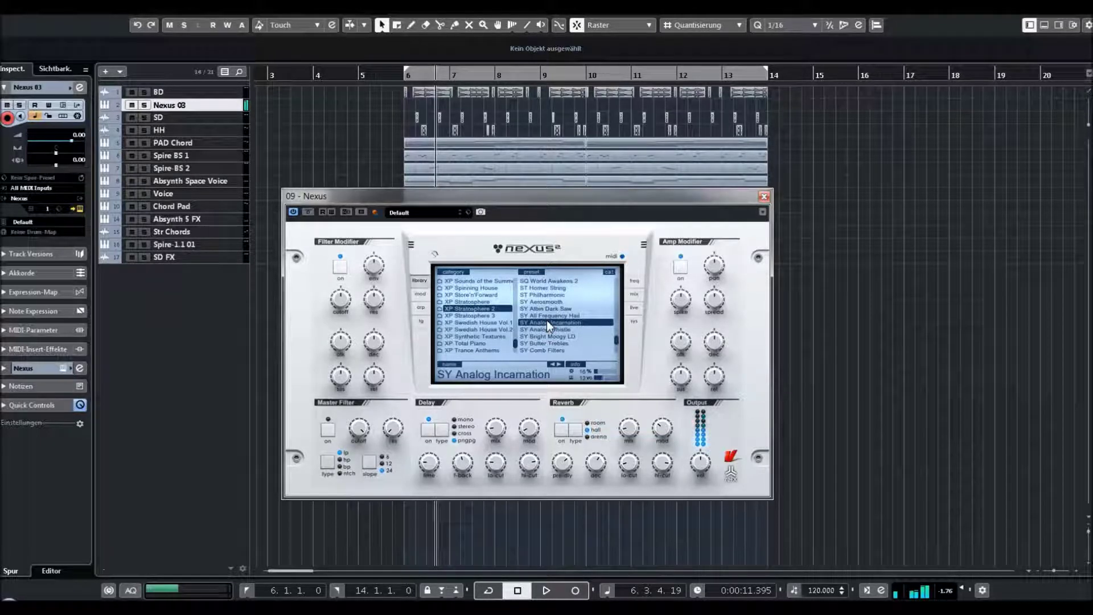
{"action": "left_click", "coordinate": [547, 336]}
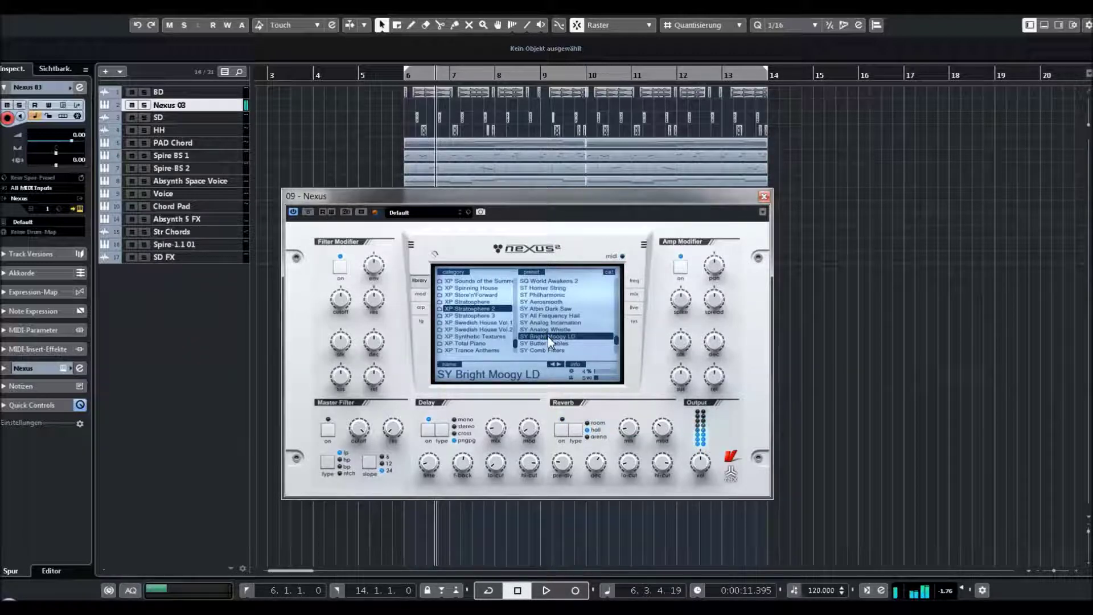
Audition the synth presets SY Comb Filters, SY Heavy Compressor and SY Pjutifull.
{"action": "scroll", "coordinate": [569, 300], "scroll_direction": "down", "scroll_amount": 3}
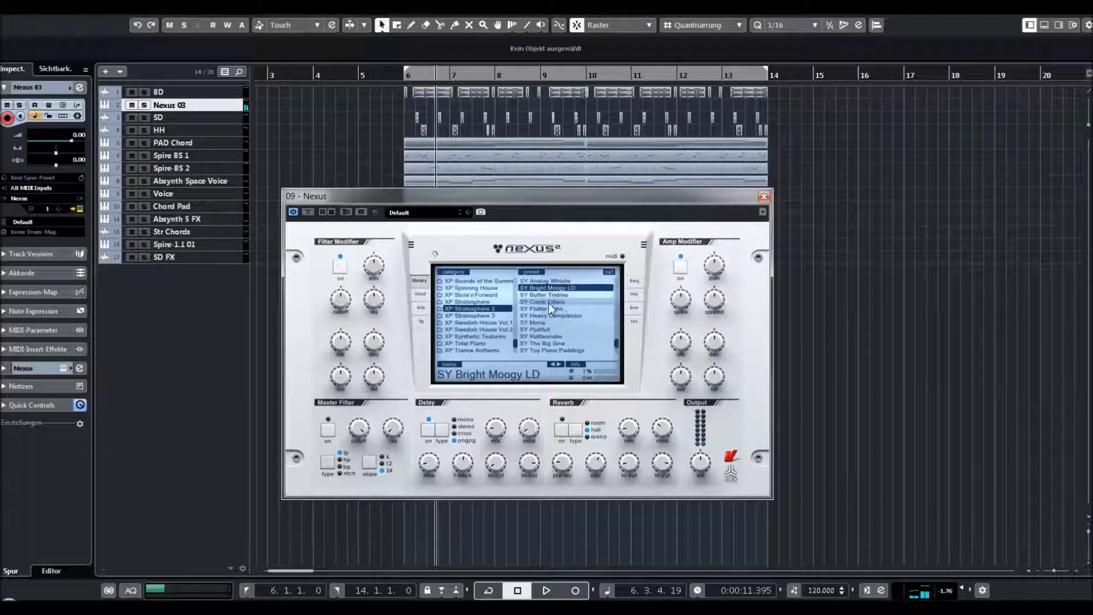
{"action": "left_click", "coordinate": [548, 302]}
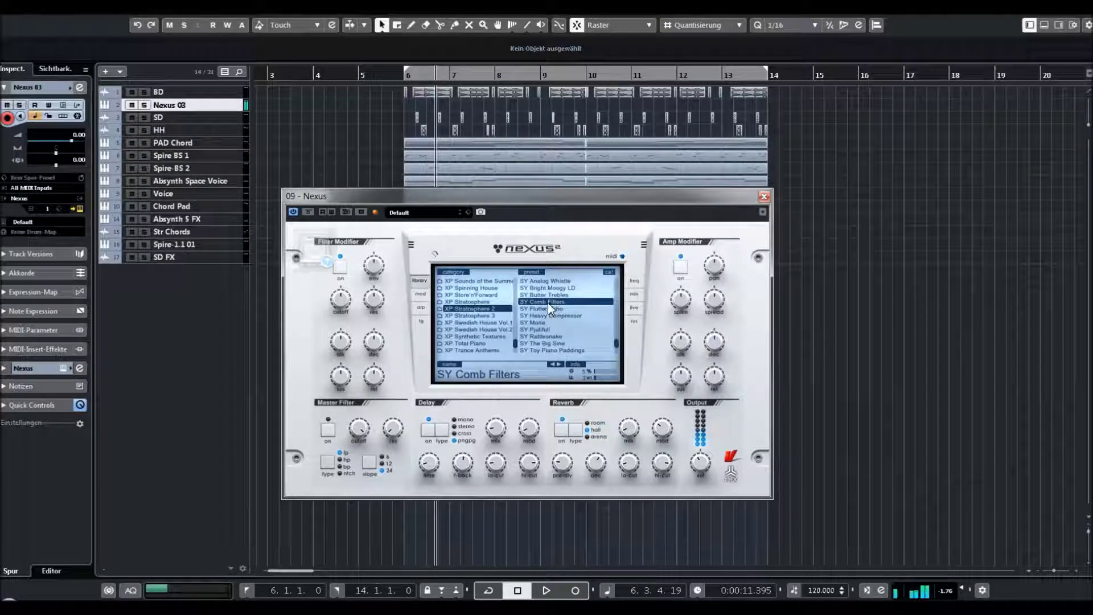
{"action": "left_click", "coordinate": [542, 316]}
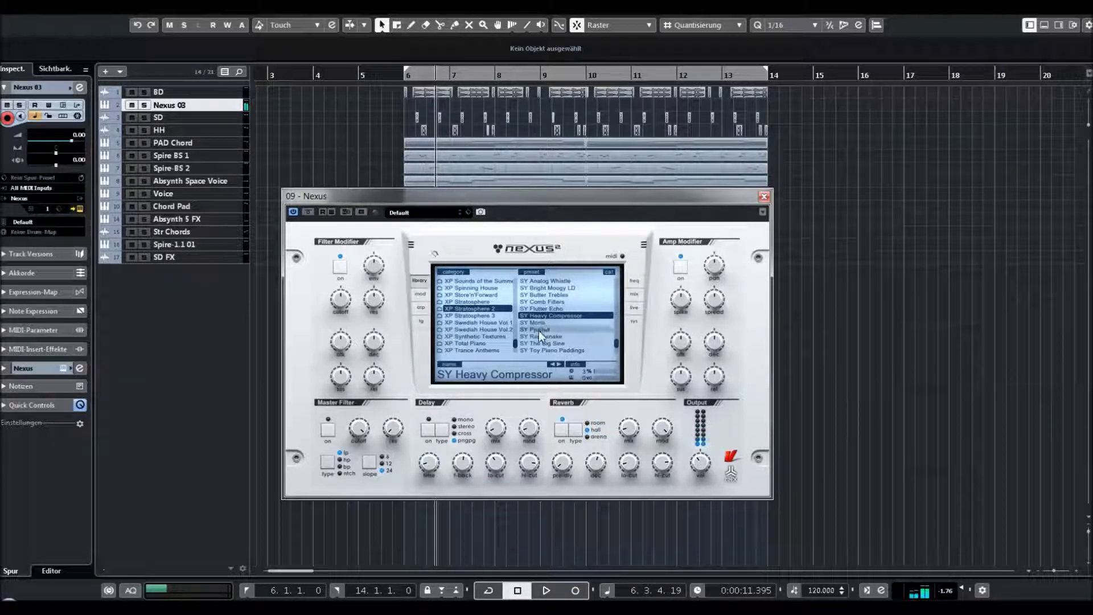
{"action": "left_click", "coordinate": [539, 330]}
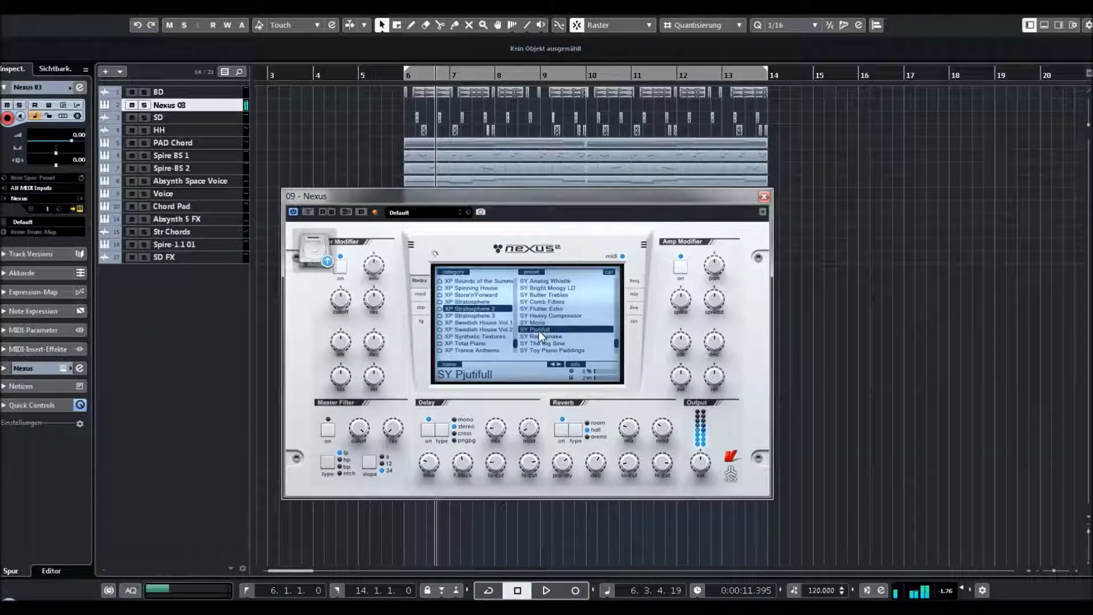
Audition the synth preset SY The Big Sine and add it to Favorites: SLG.
{"action": "scroll", "coordinate": [538, 330], "scroll_direction": "down", "scroll_amount": 2}
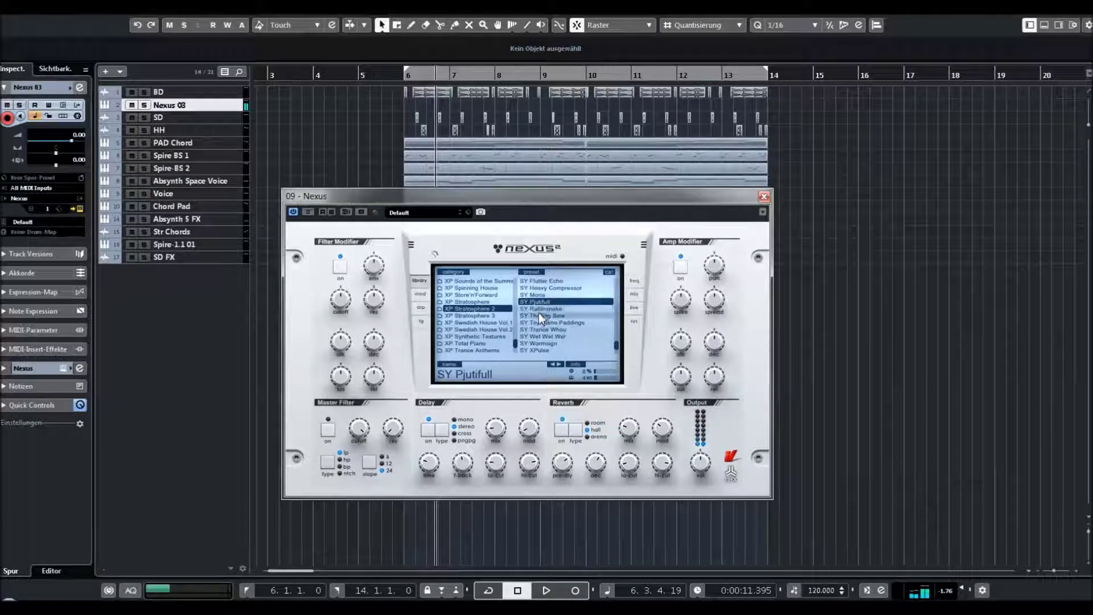
{"action": "left_click", "coordinate": [538, 315]}
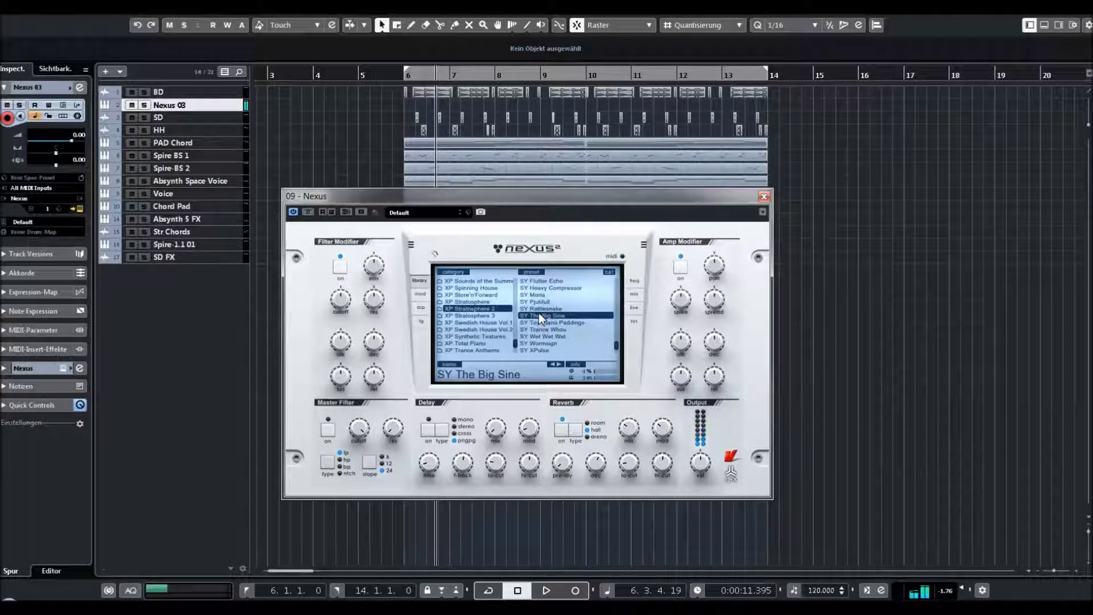
{"action": "right_click", "coordinate": [538, 314]}
{"action": "left_click", "coordinate": [574, 360]}
Audition the synth preset SY Wet Wet Wet.
{"action": "left_click", "coordinate": [538, 337]}
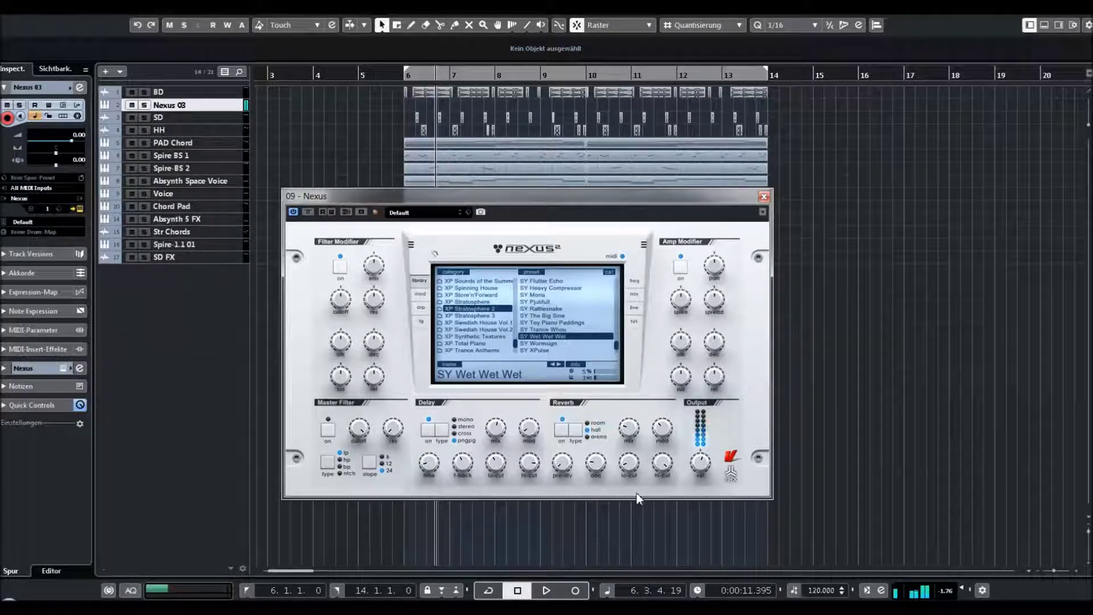
Audition the synth preset SY XPulse and the trance gate preset TG Background Filter.
{"action": "left_click", "coordinate": [541, 351]}
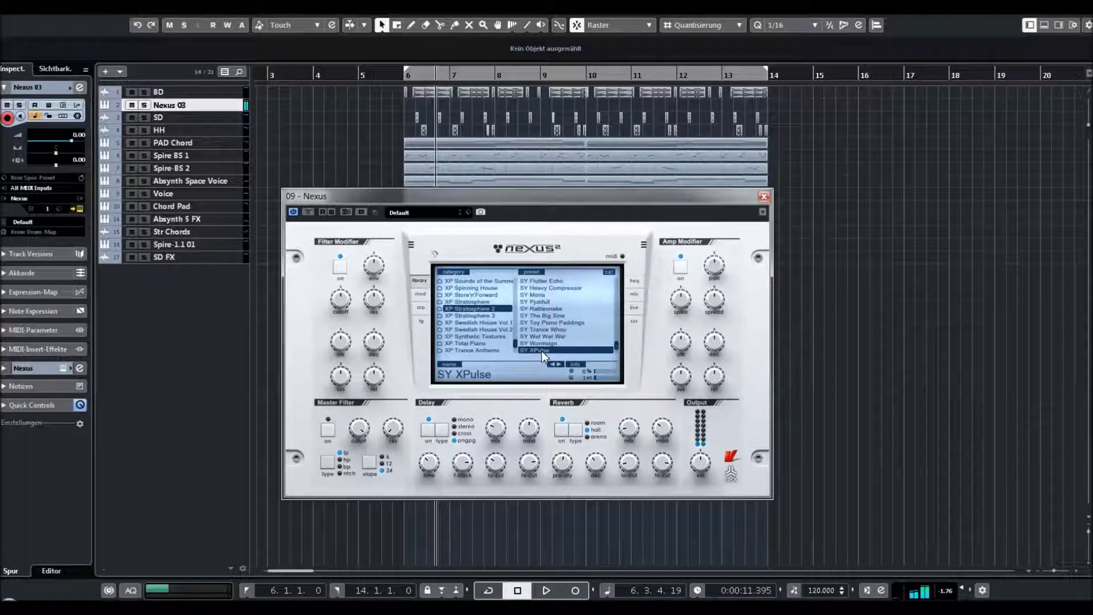
{"action": "scroll", "coordinate": [551, 300], "scroll_direction": "down", "scroll_amount": 3}
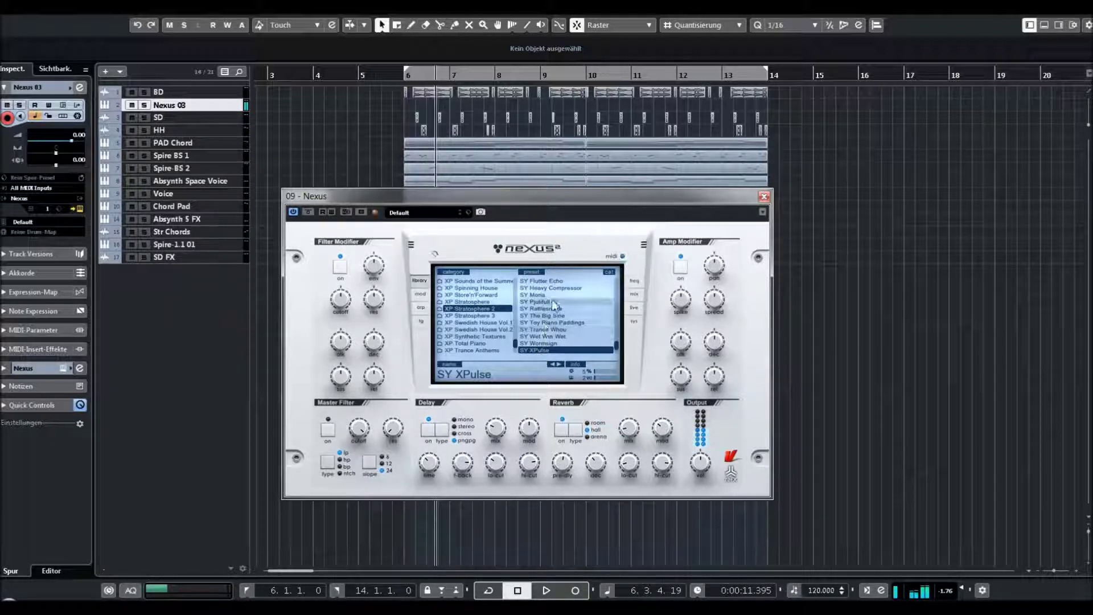
{"action": "left_click", "coordinate": [547, 315]}
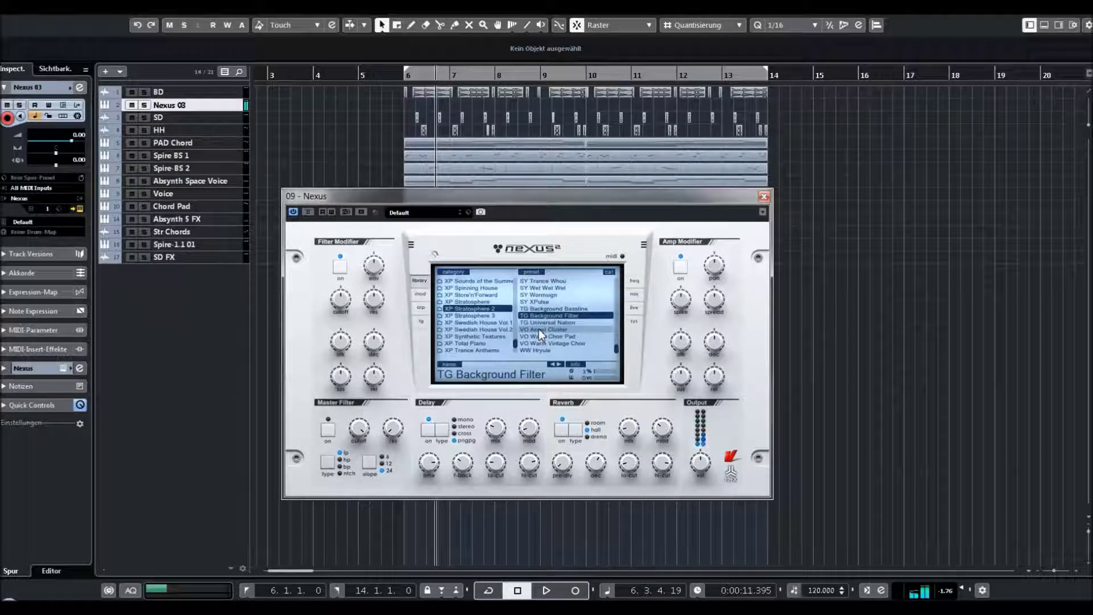
Try the arpeggiator patterns Bassline 3 and Benny Dance Seq A on TG Background Filter, and return to the preset library.
{"action": "left_click", "coordinate": [421, 308]}
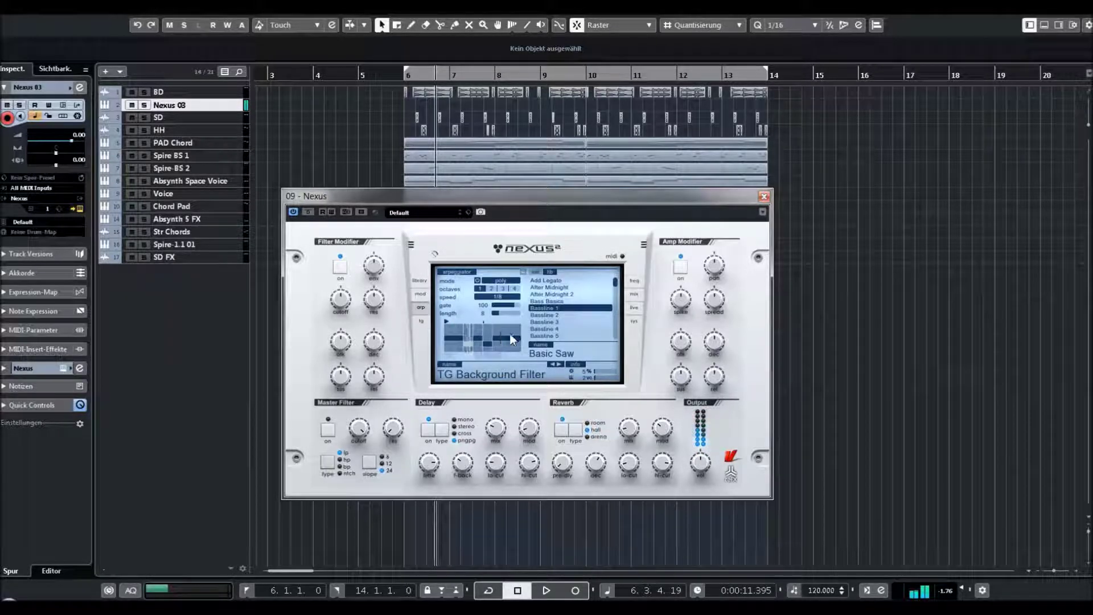
{"action": "left_click", "coordinate": [555, 322]}
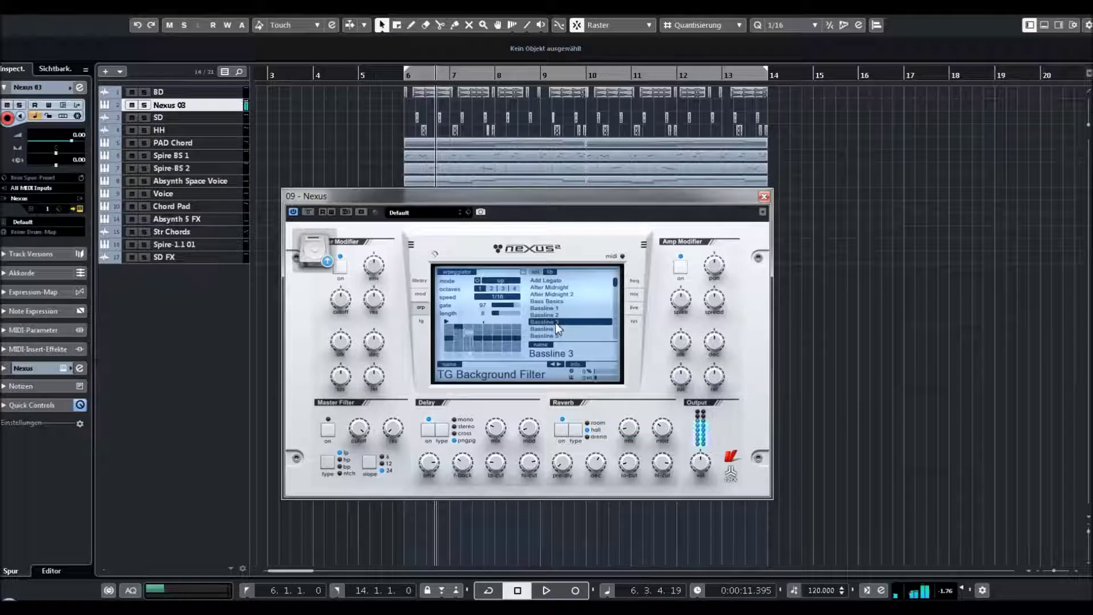
{"action": "scroll", "coordinate": [554, 328], "scroll_direction": "down", "scroll_amount": 3}
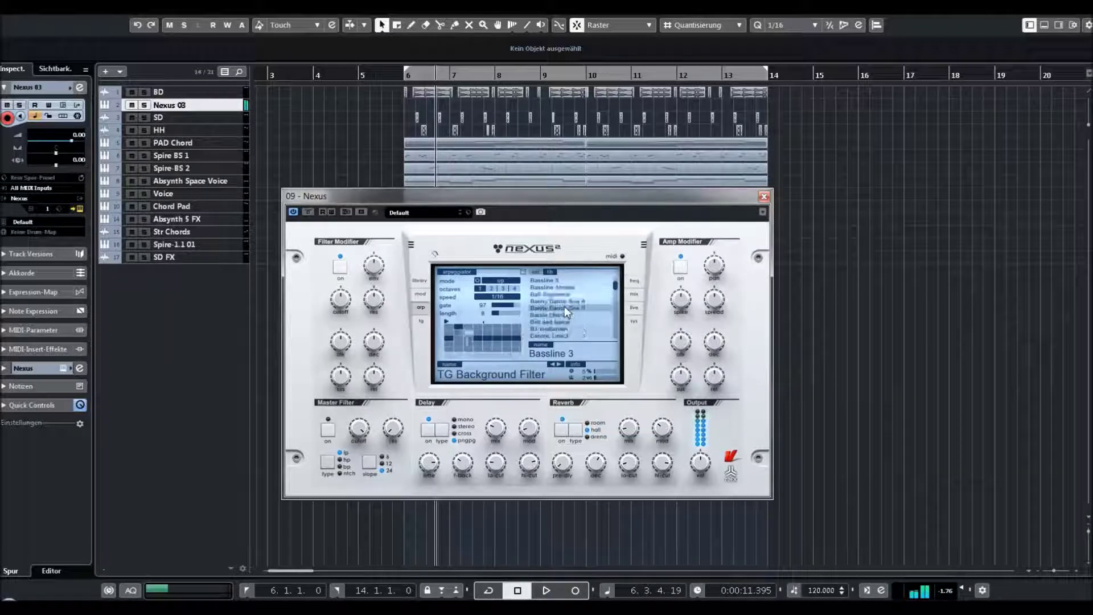
{"action": "left_click", "coordinate": [550, 300]}
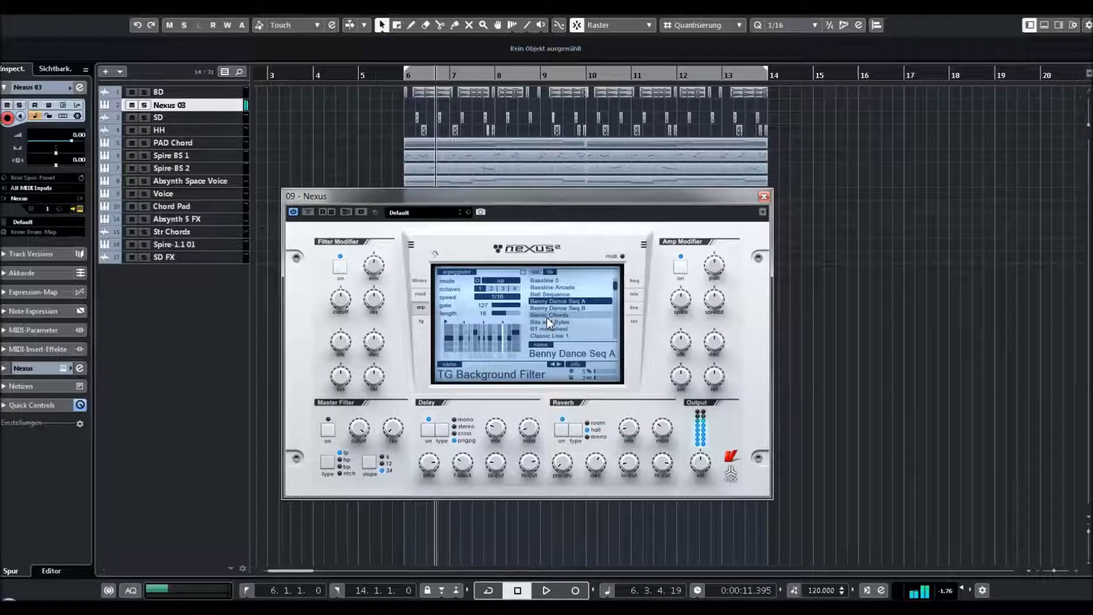
{"action": "left_click", "coordinate": [547, 316]}
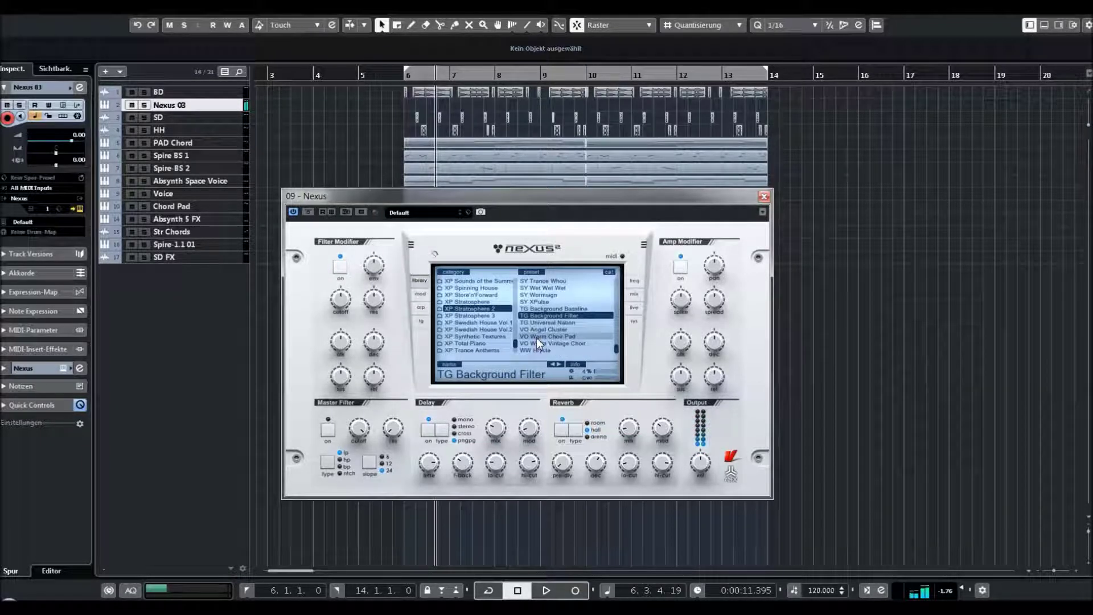
Audition the vocal preset VO Warm Choir Pad and close the Nexus instrument window.
{"action": "left_click", "coordinate": [536, 337]}
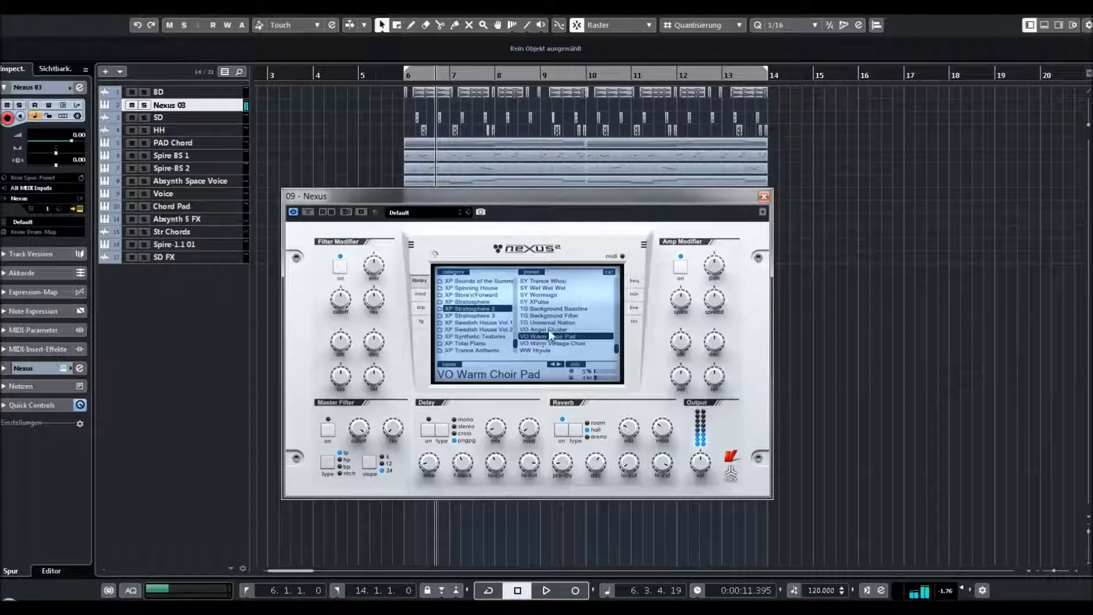
{"action": "key", "text": "ctrl+w"}
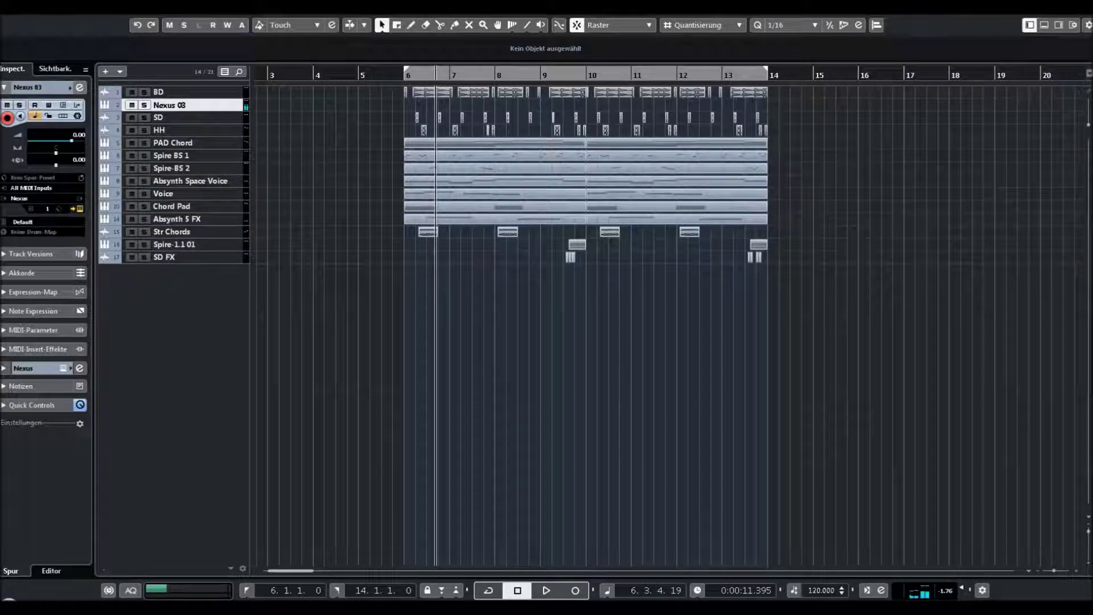
Switch to the Notepad document with the closing thank-you message.
{"action": "key", "text": "alt+Tab"}
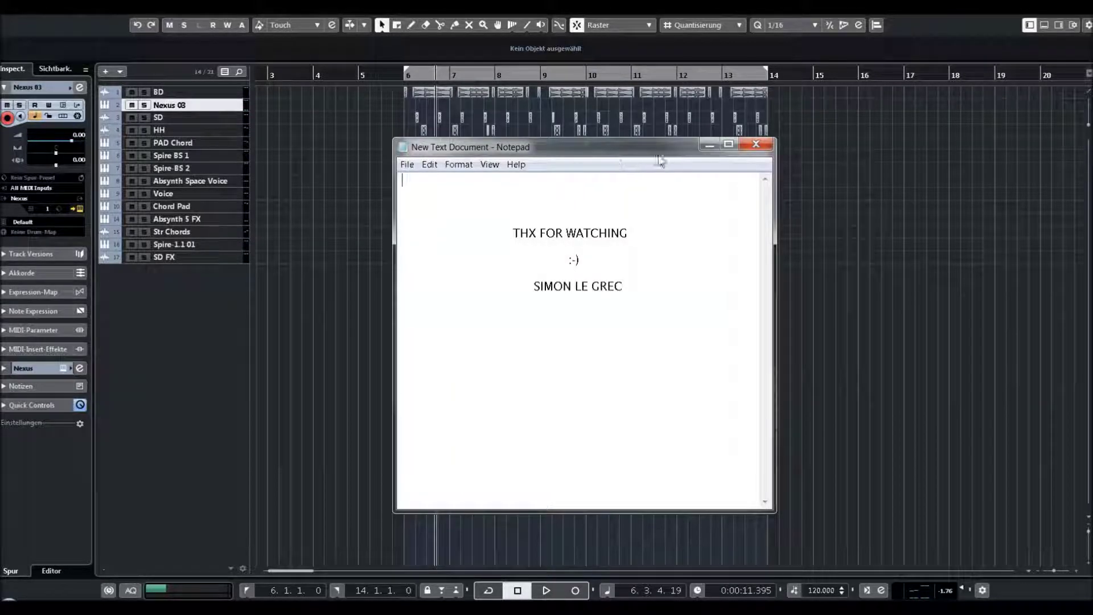